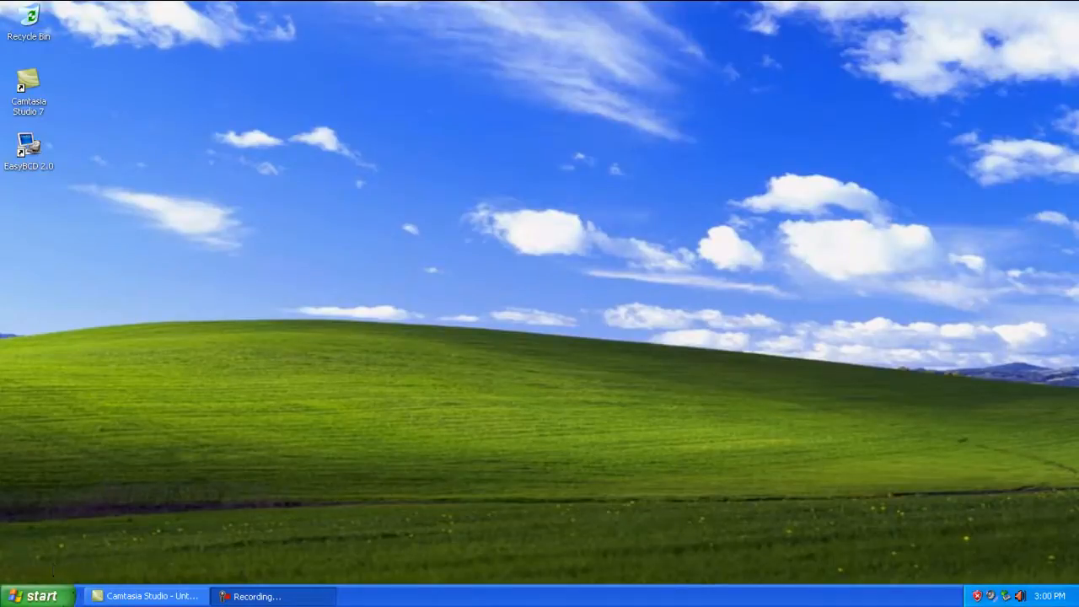
Search the web for EasyBCD, start the 2.0.2 installer download and cancel it
left_click(38, 596)
left_click(86, 288)
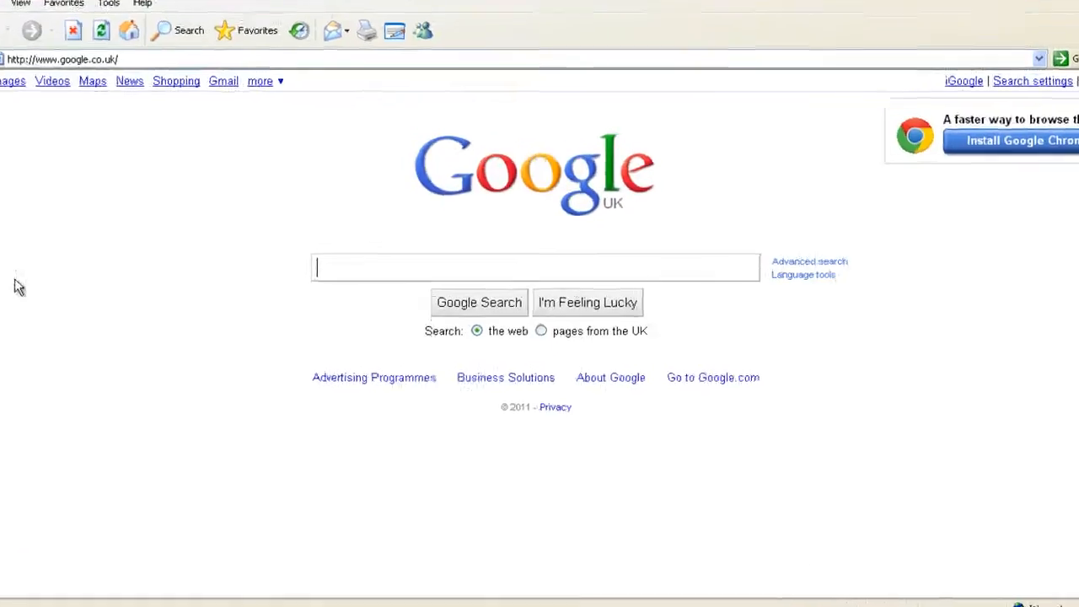
type("easy bcd")
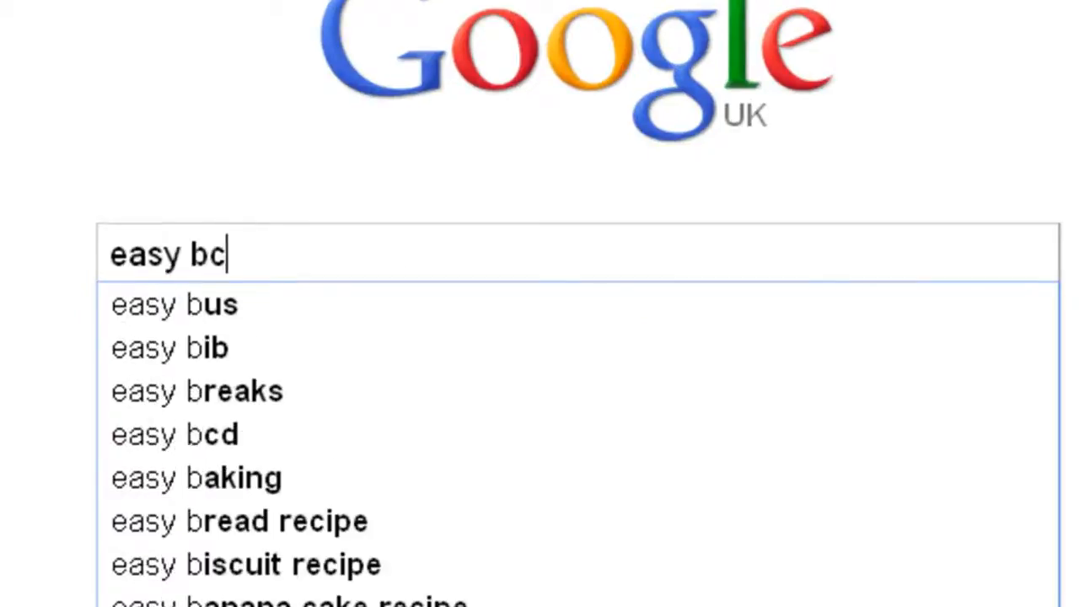
key("Return")
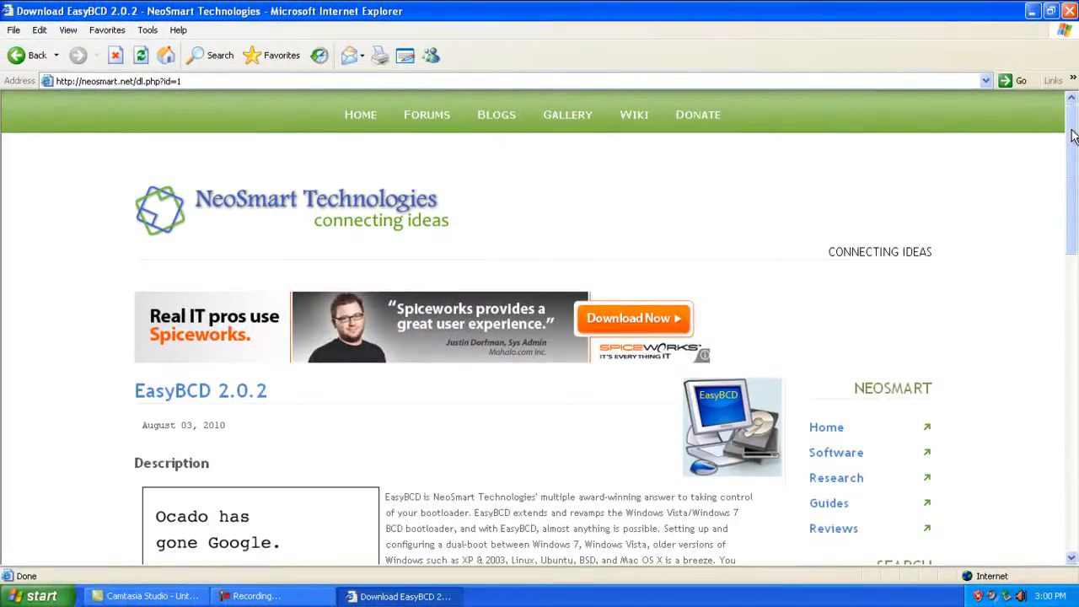
left_click_drag(1071, 168, 1064, 510)
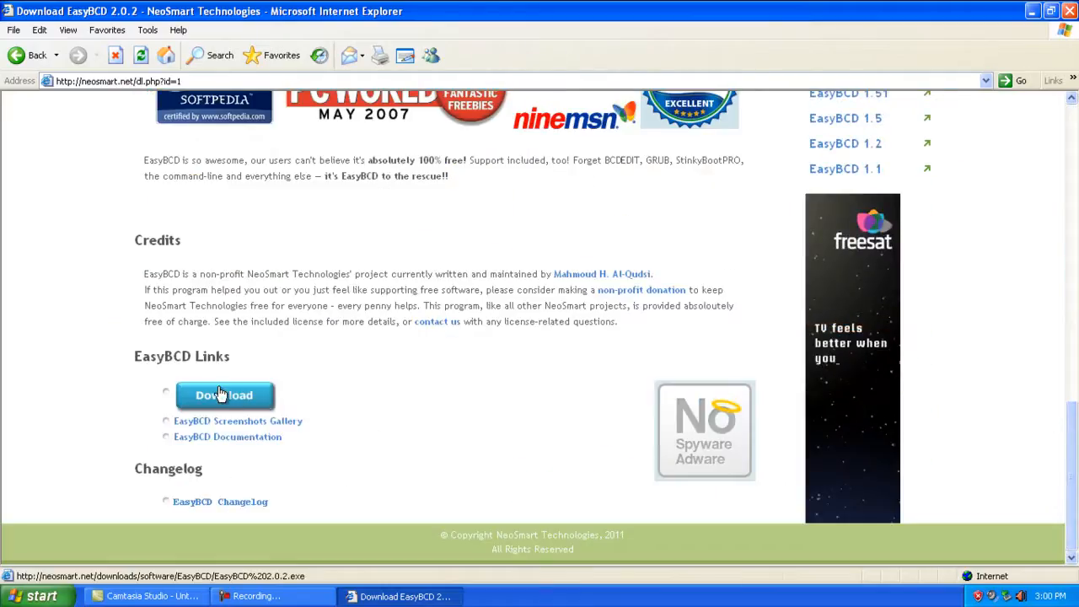
left_click(224, 394)
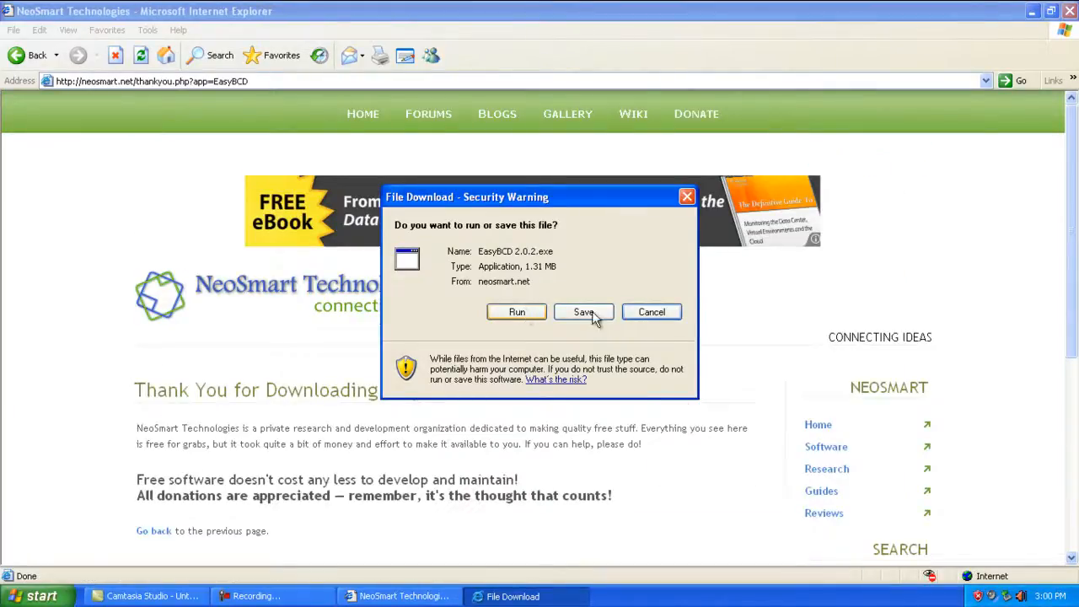
left_click(657, 312)
left_click(1069, 11)
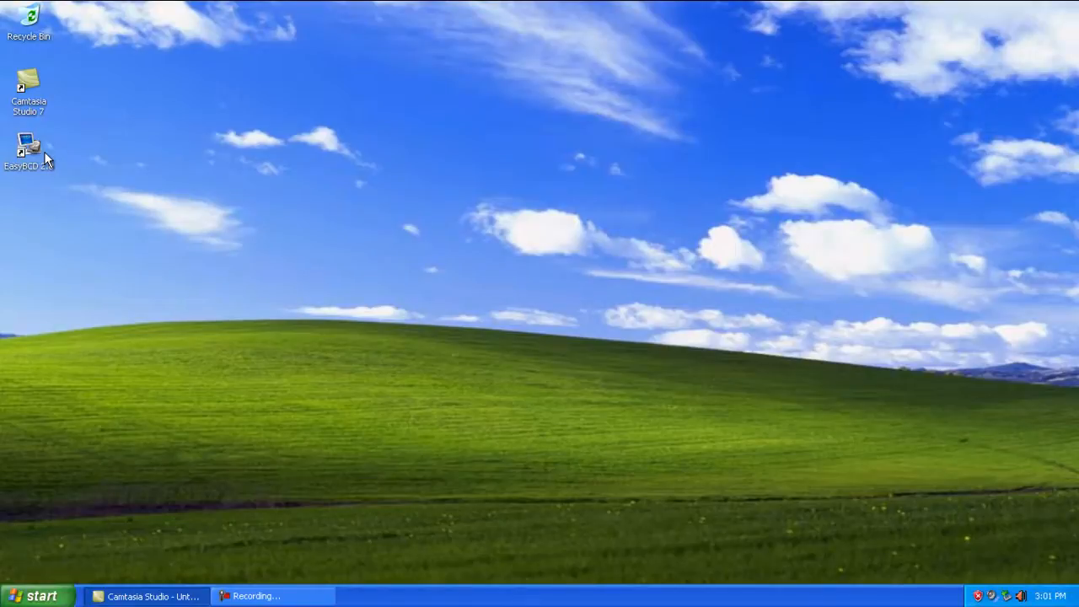
Search the web for net framework 3 and view the .NET Framework 3.0 download page
key("super")
left_click(91, 272)
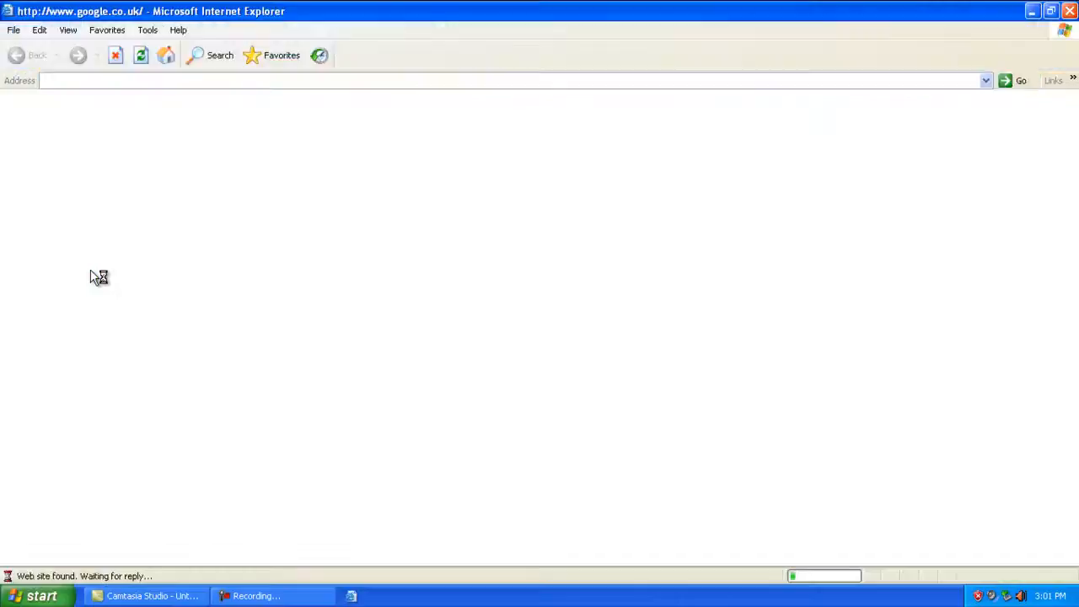
type("net f")
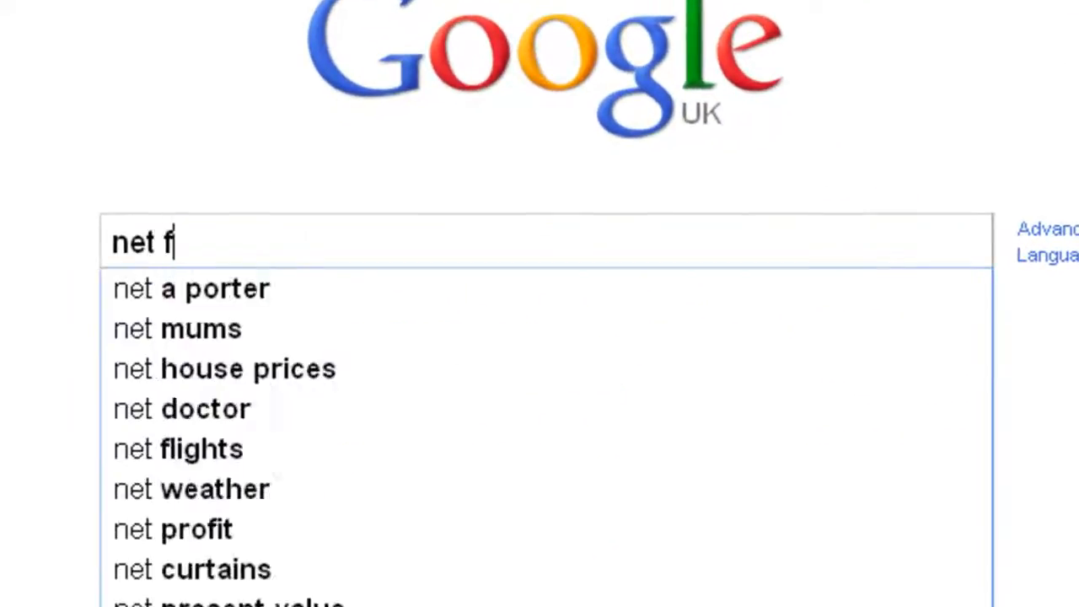
type("ram")
key("Down")
key("Down")
key("Down")
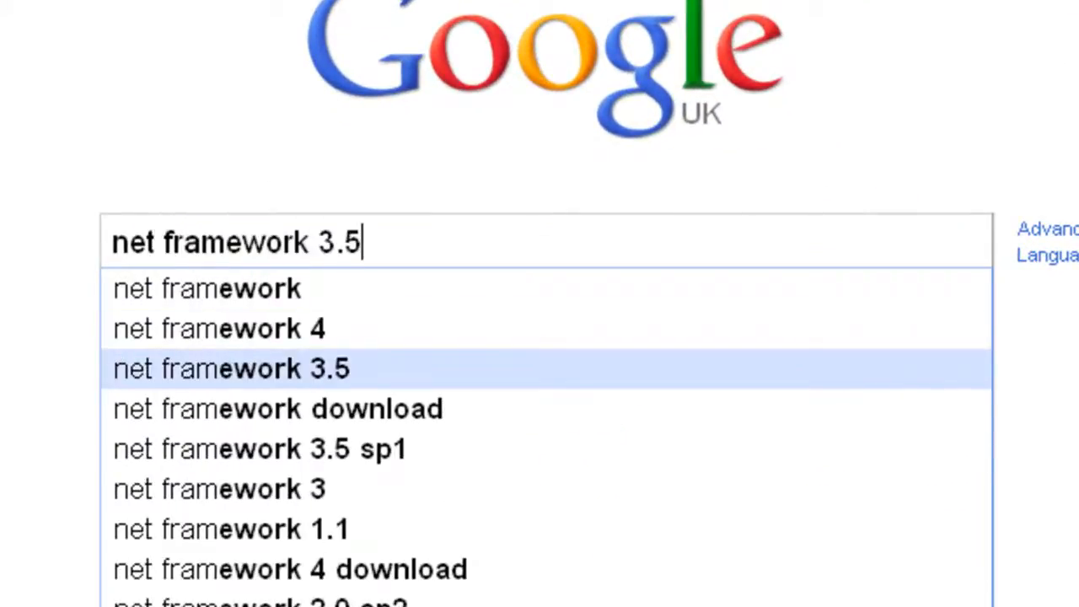
key("BackSpace")
key("BackSpace")
key("Return")
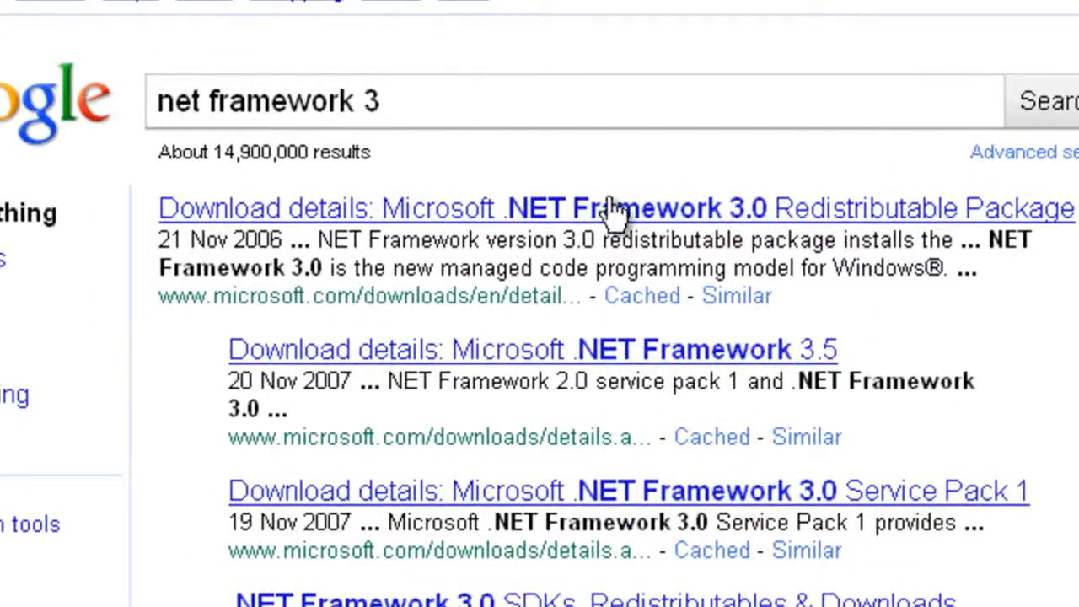
left_click(270, 209)
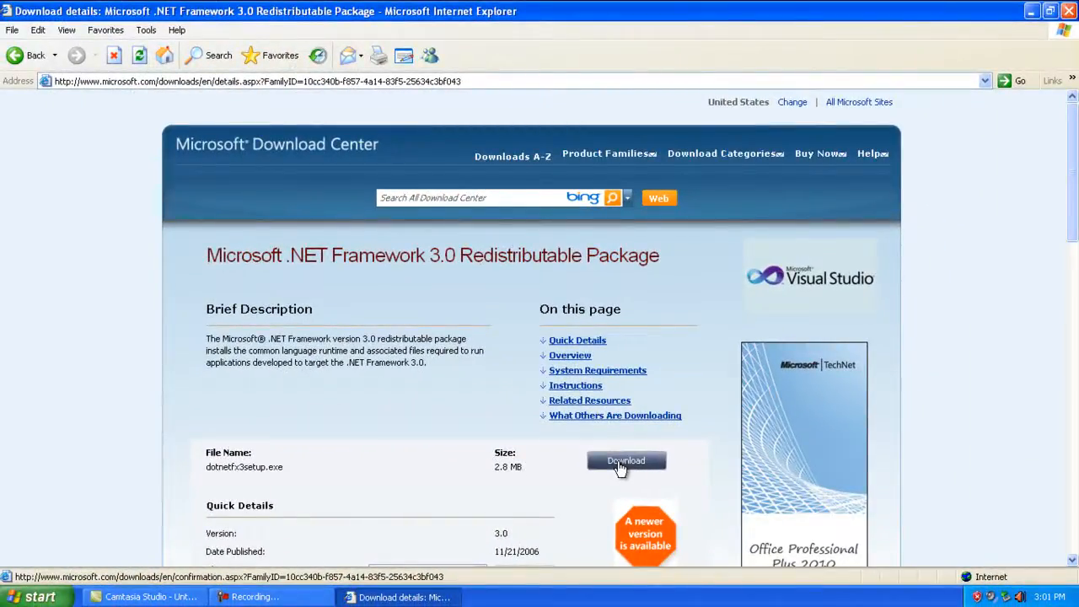
left_click(1069, 11)
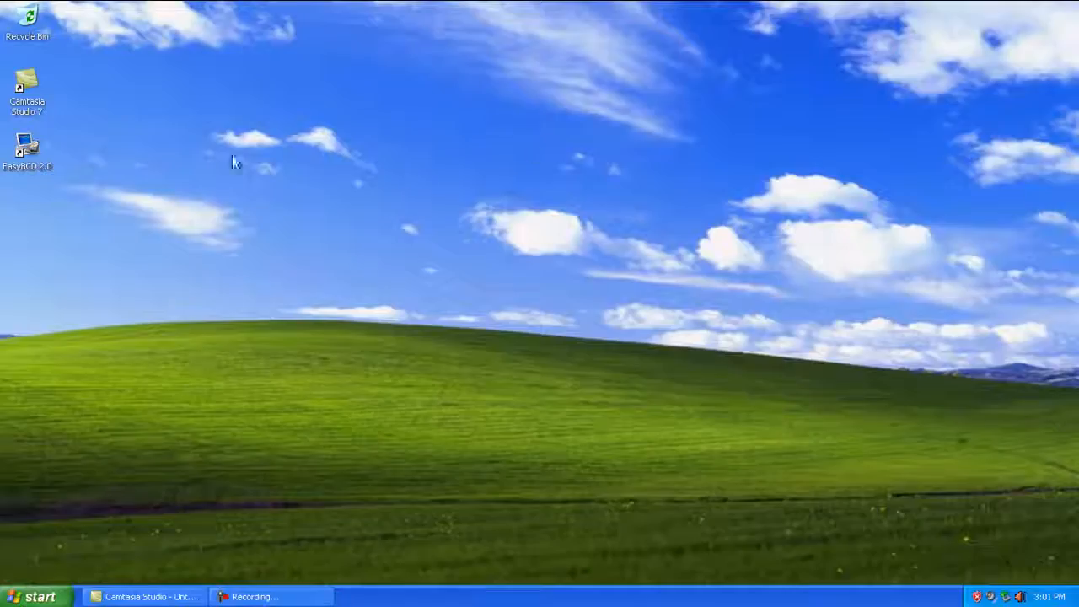
Launch EasyBCD, agree to load a BCD store manually and browse into K:\Program Files
double_click(5, 166)
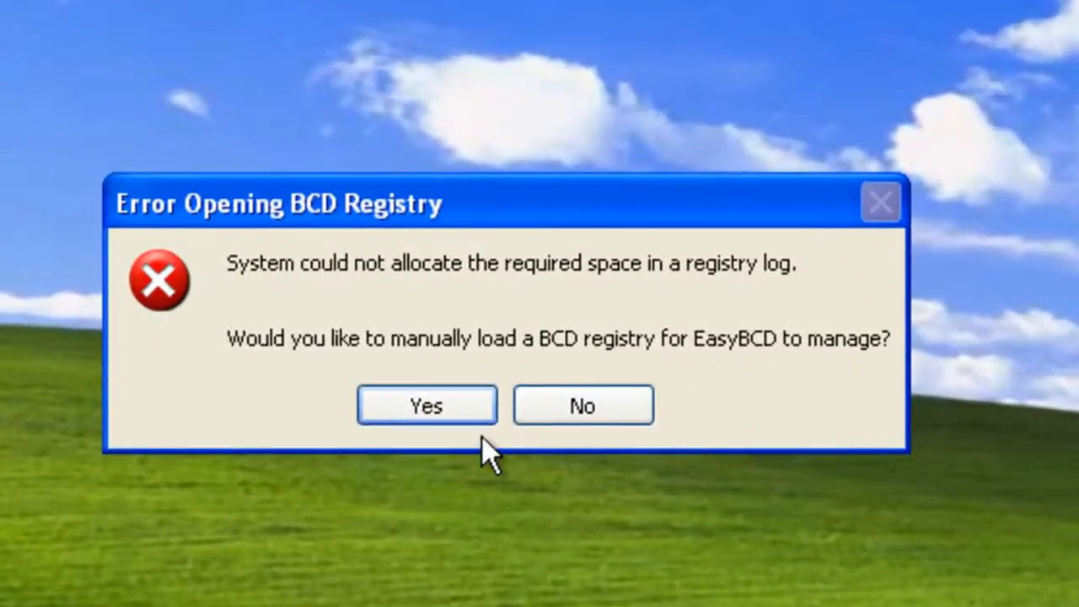
left_click(485, 413)
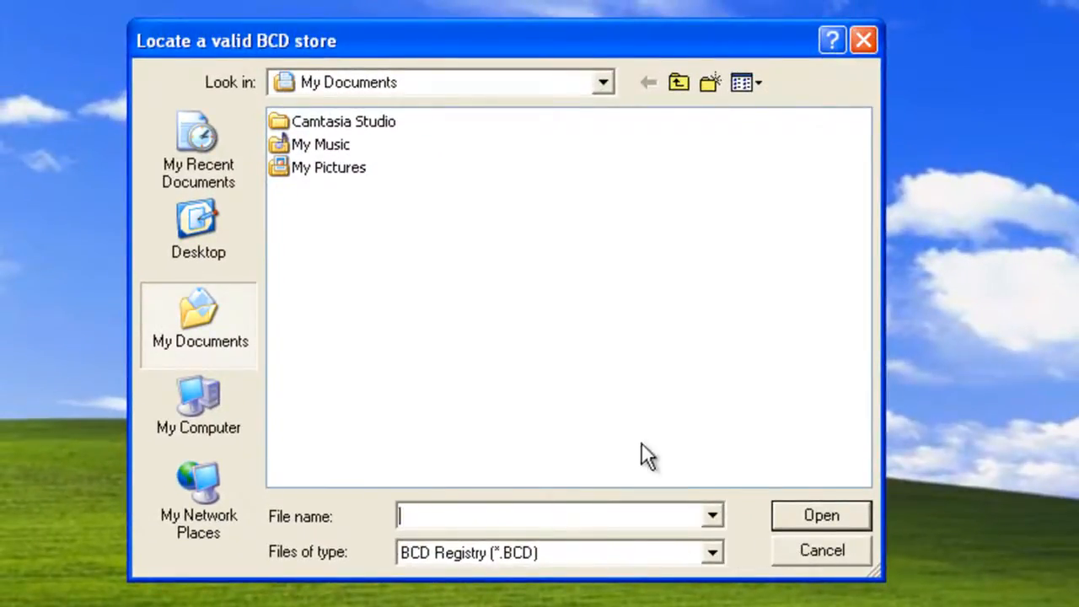
left_click(205, 397)
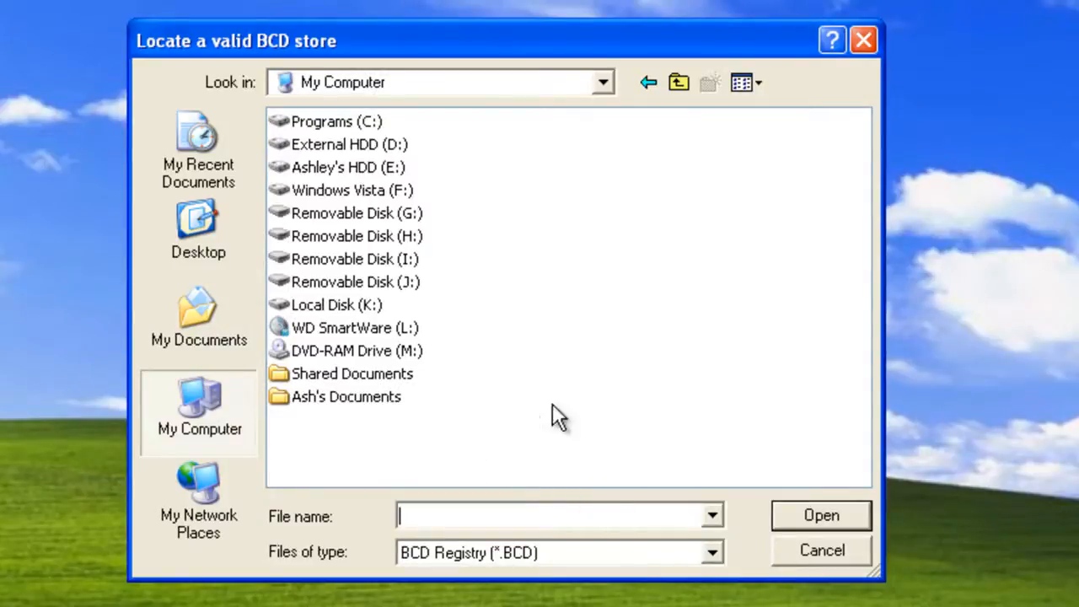
double_click(357, 302)
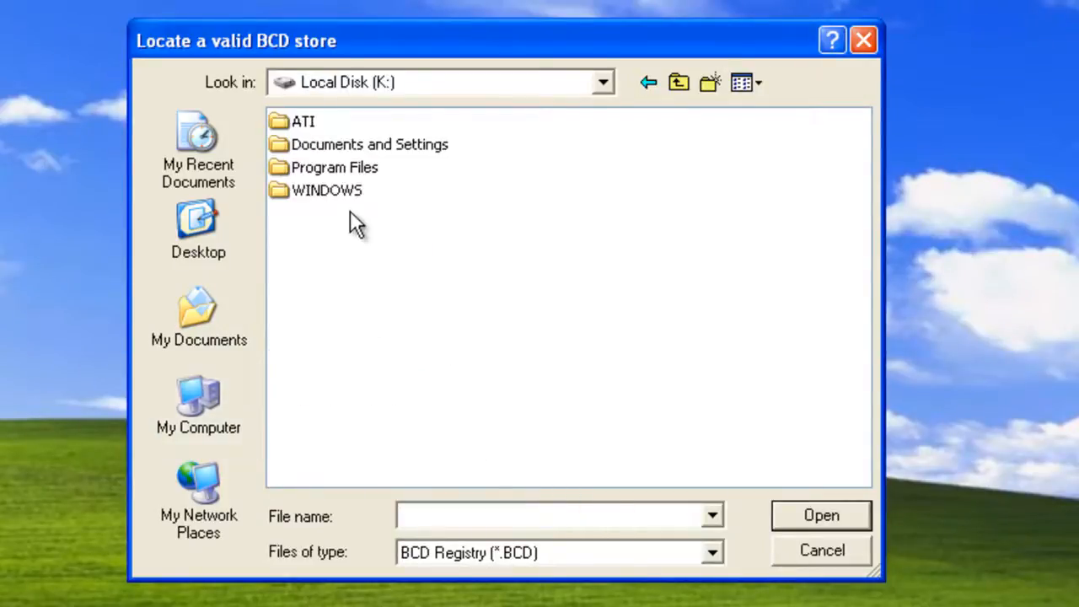
double_click(333, 168)
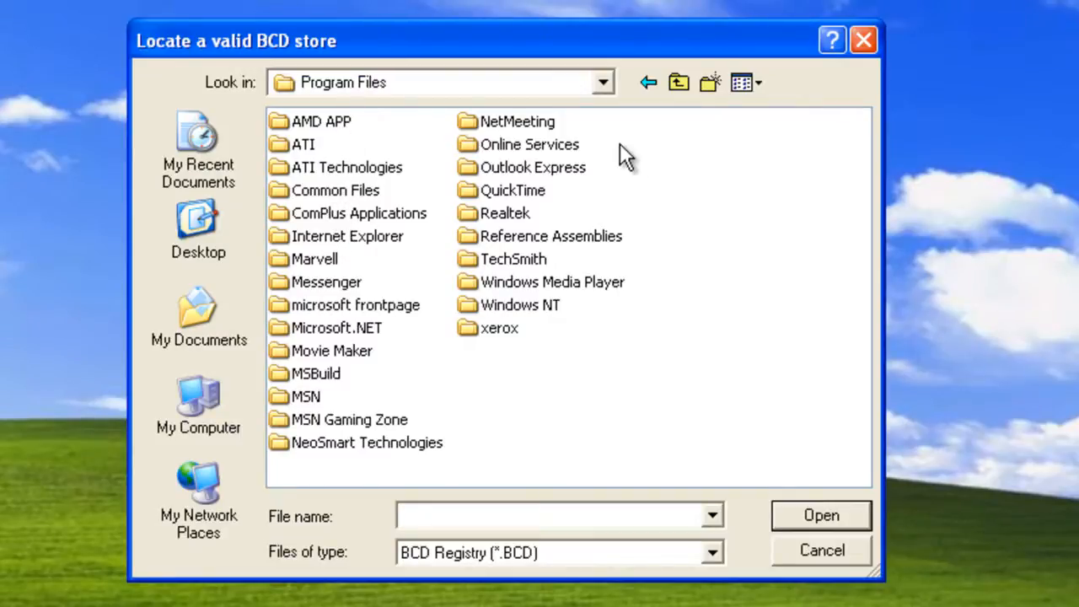
key("super")
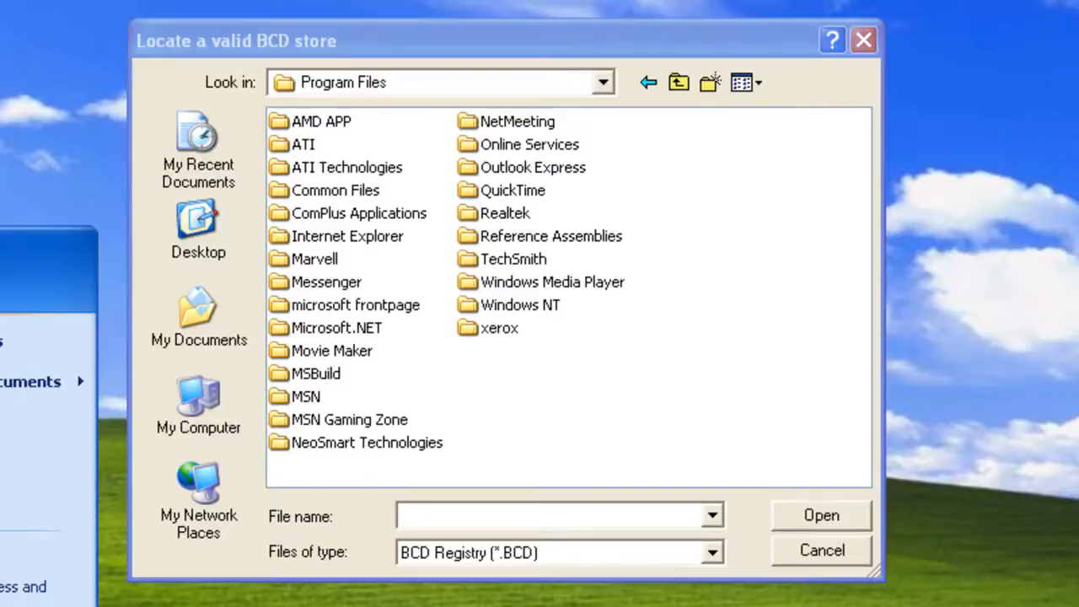
left_click(115, 470)
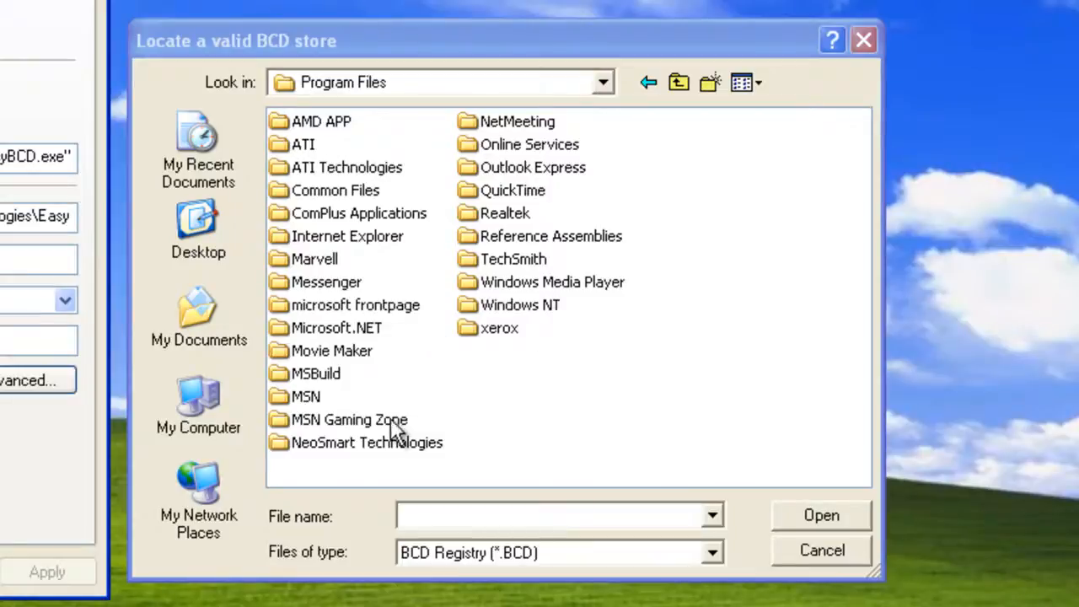
Load NeoSmart.bcd from NeoSmart Technologies\EasyBCD\profiles
double_click(380, 442)
double_click(323, 124)
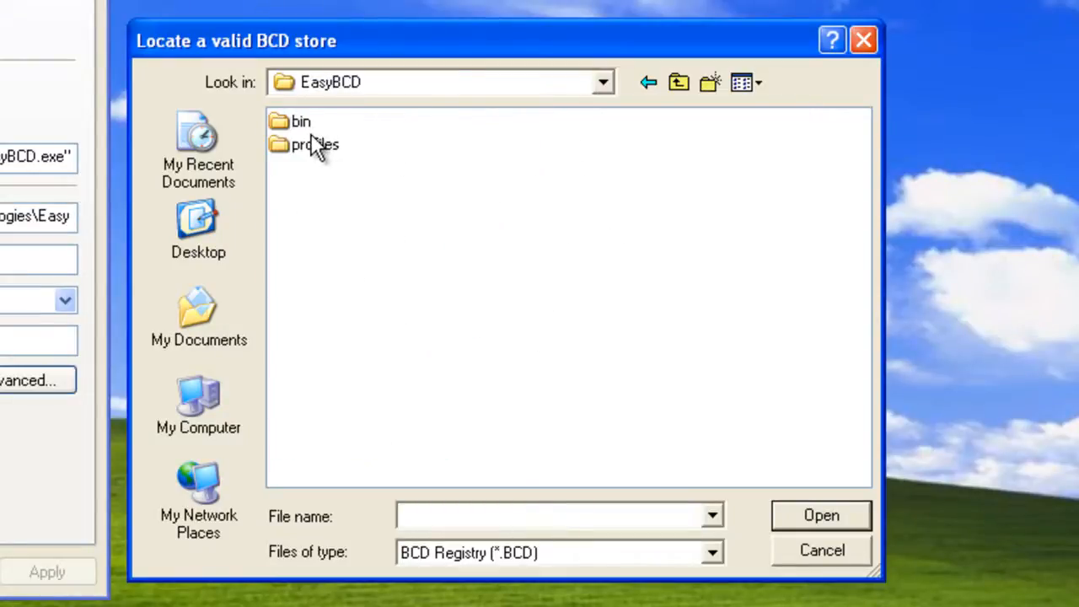
double_click(303, 123)
left_click(678, 81)
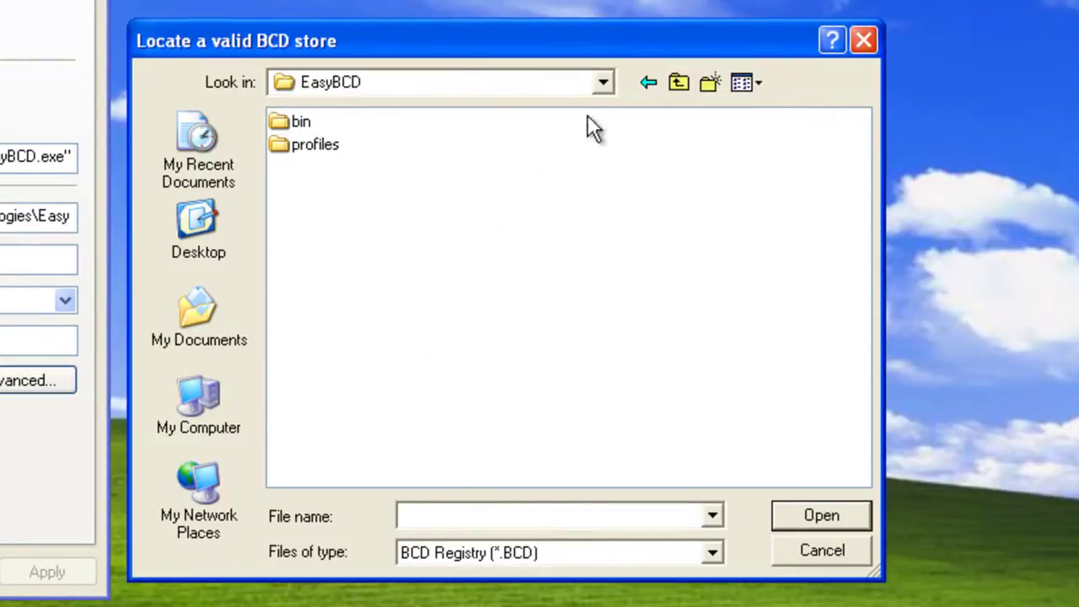
double_click(324, 145)
left_click(365, 127)
double_click(364, 126)
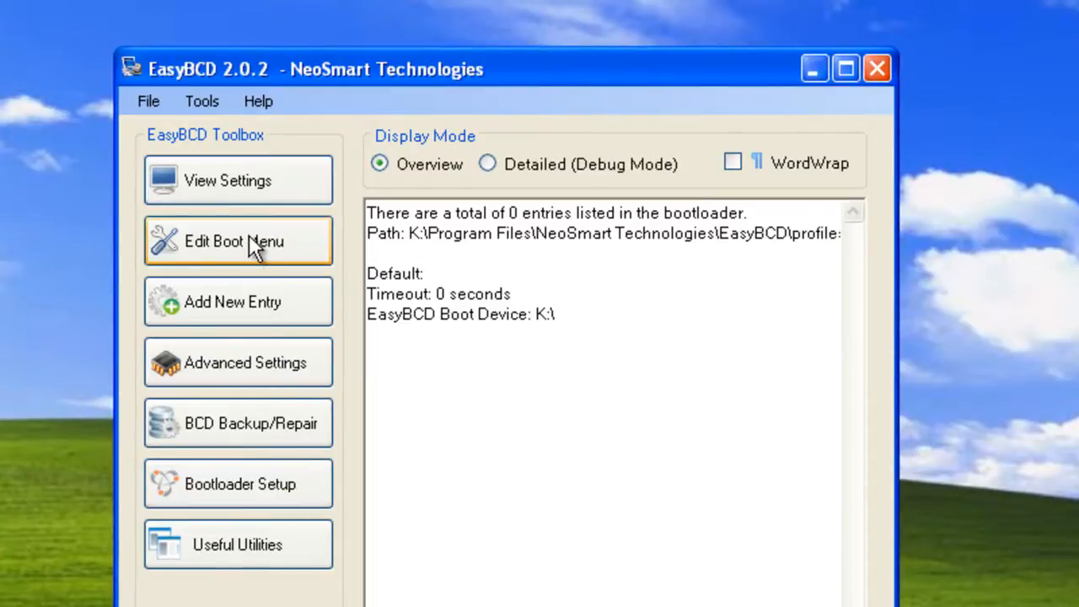
Write the Windows Vista/7 bootloader to the MBR and return to the boot menu entry list
left_click(318, 244)
left_click(250, 487)
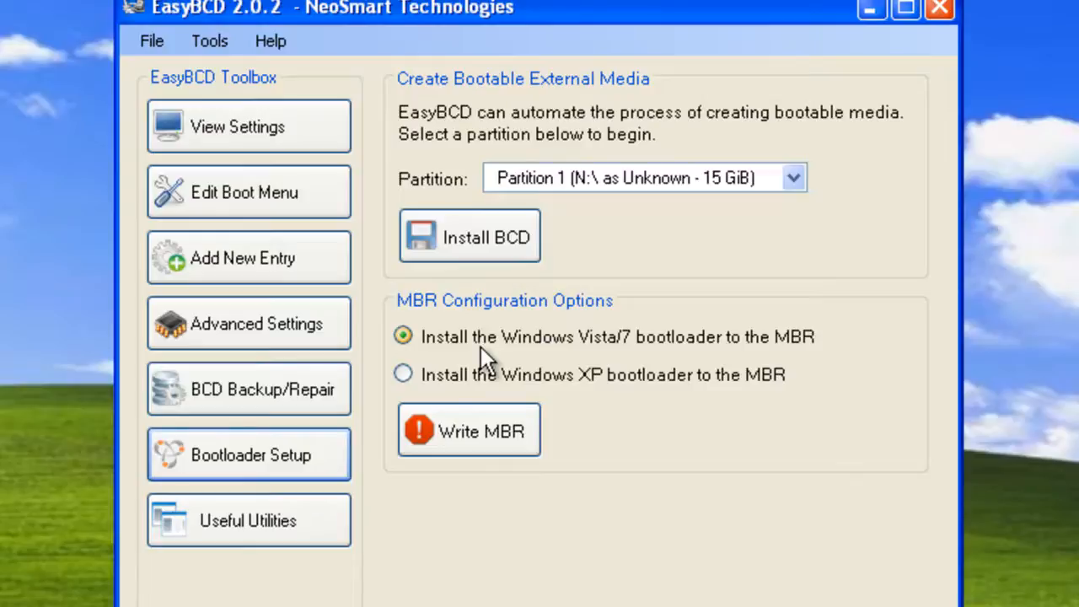
left_click(503, 455)
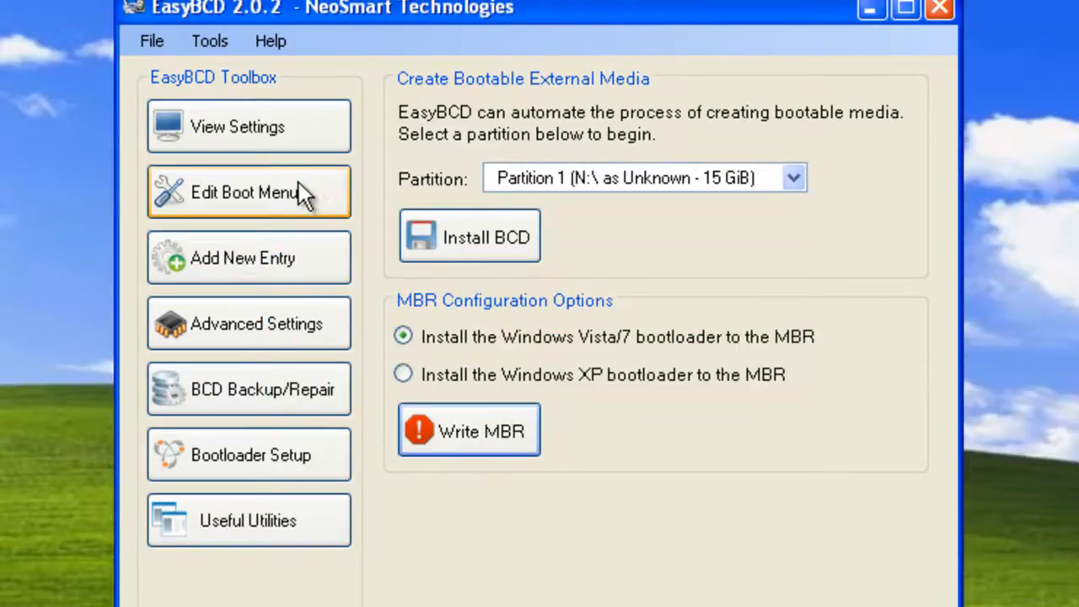
left_click(211, 199)
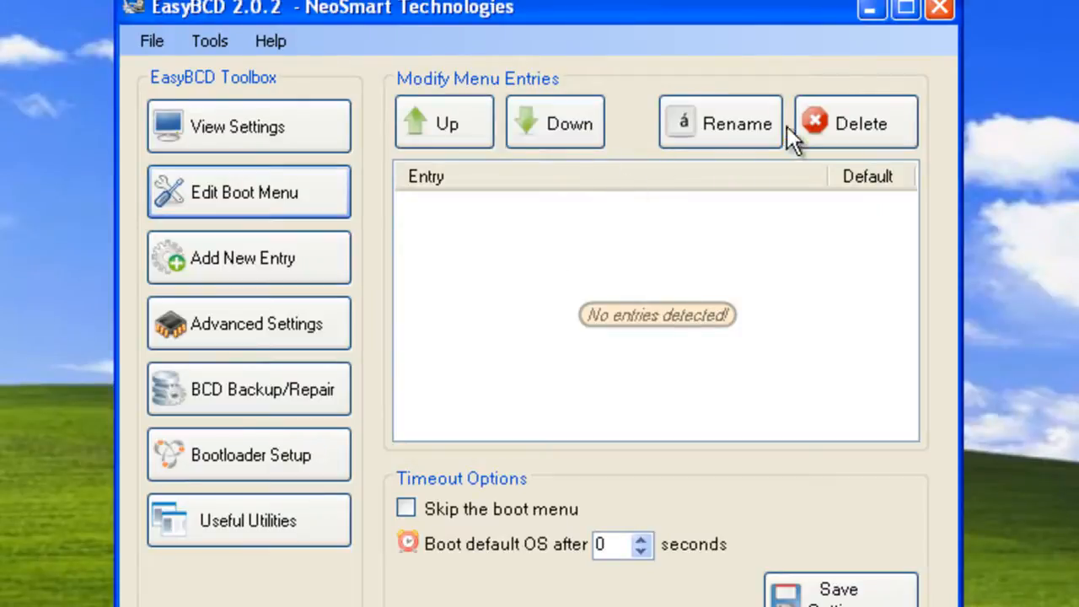
Add a Windows NT/2k/XP/2k3 boot entry named Microsoft Windows XP
left_click(270, 266)
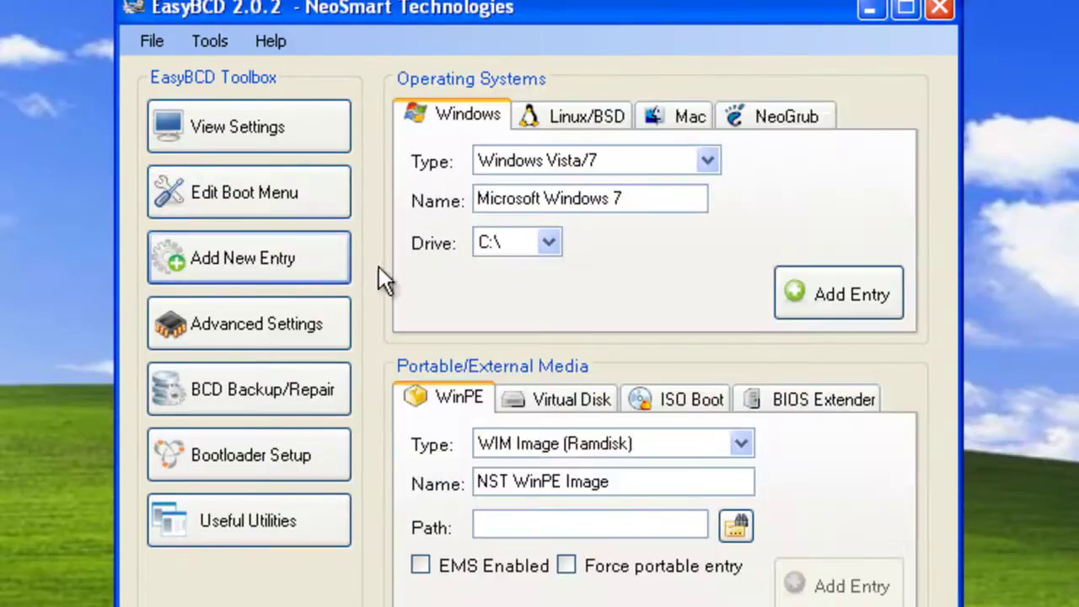
left_click(707, 160)
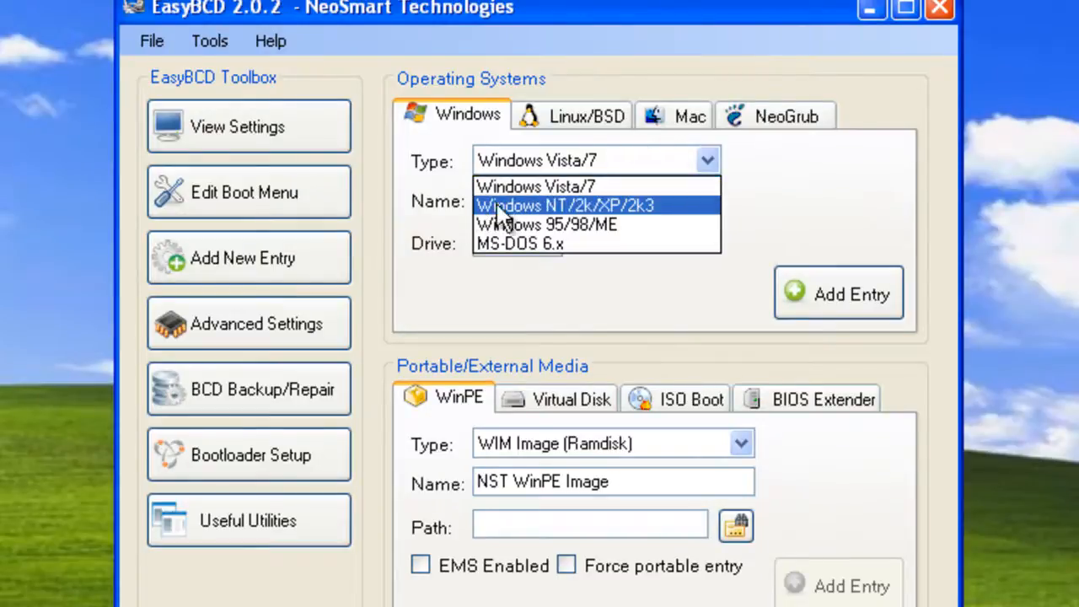
left_click(609, 205)
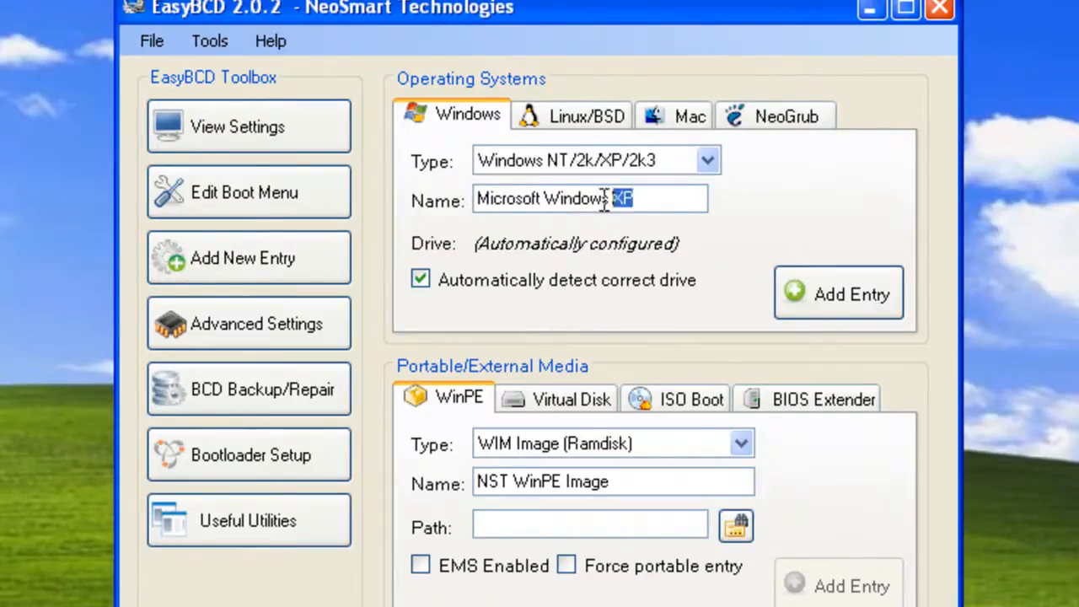
left_click_drag(634, 200, 477, 201)
key("End")
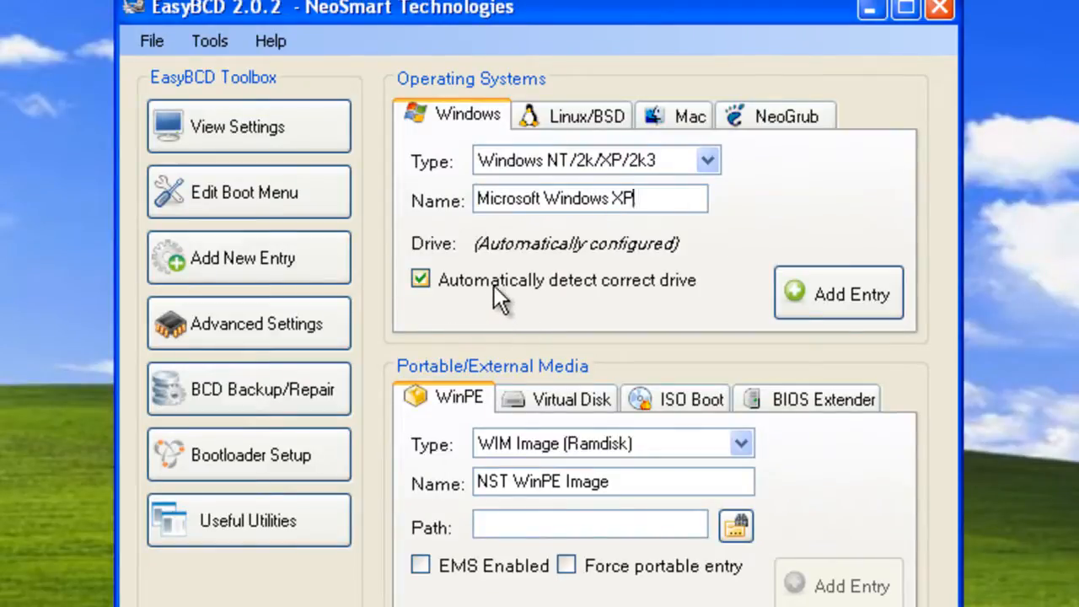
left_click(872, 295)
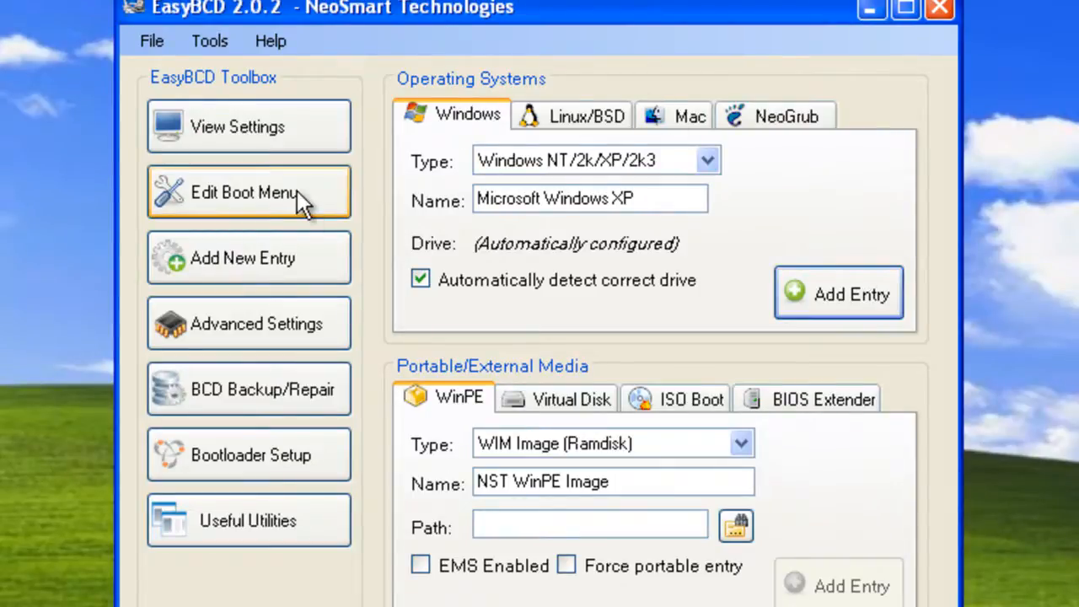
Show the list of boot menu entries
left_click(242, 211)
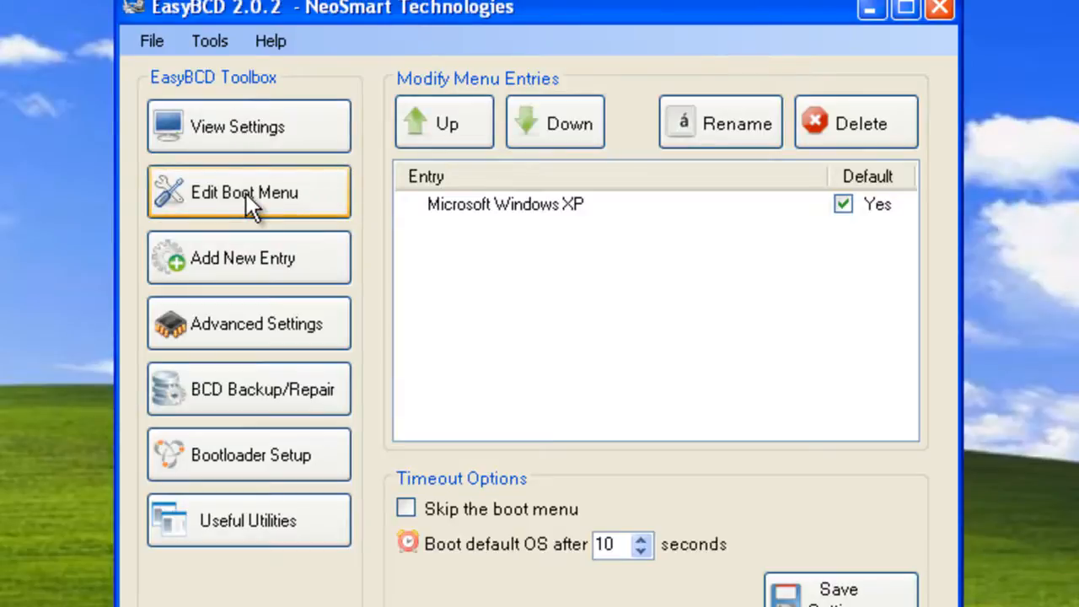
Add a Windows Vista/7 entry named Microsoft Windows Vista on drive F:\
left_click(202, 453)
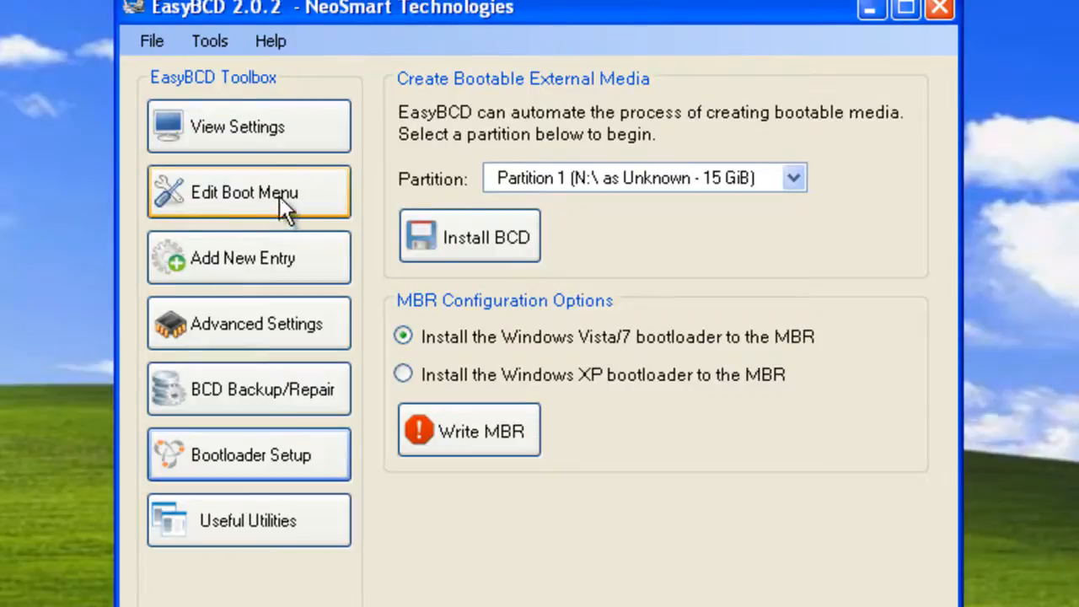
left_click(212, 250)
left_click(706, 162)
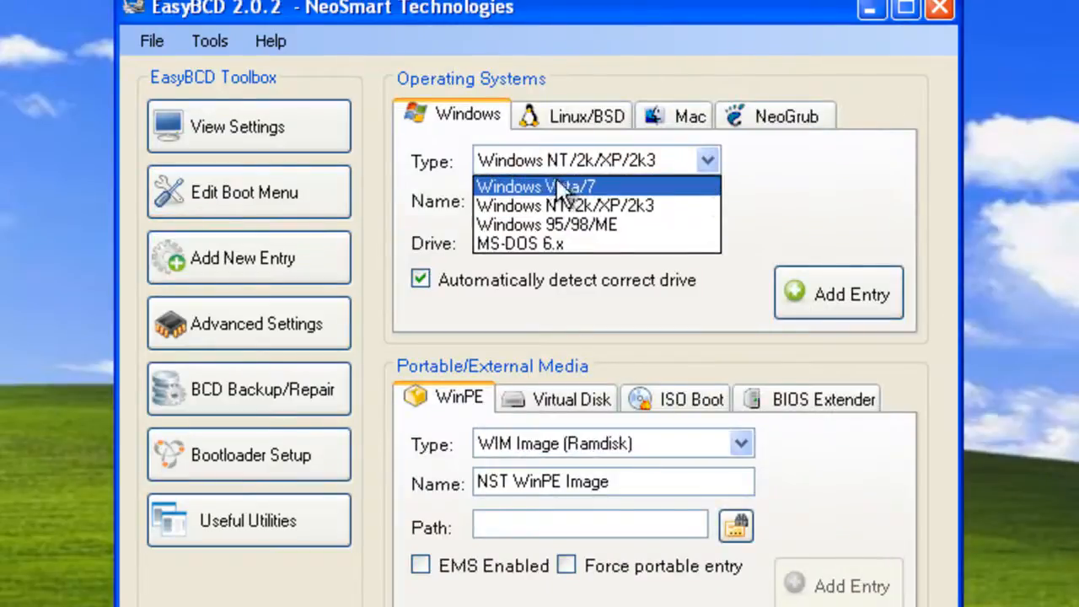
left_click(548, 187)
left_click(683, 199)
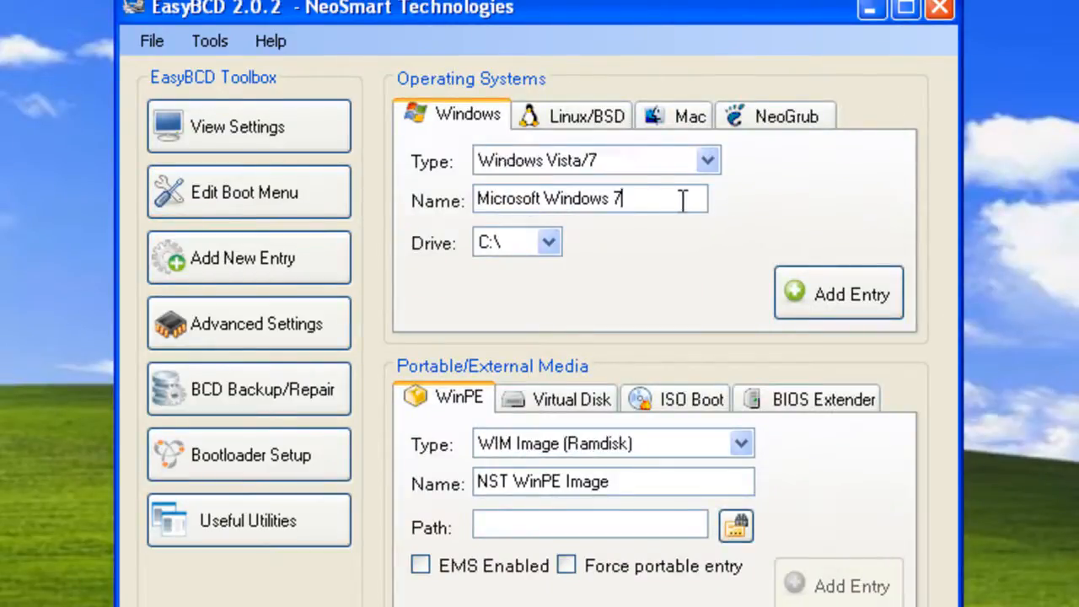
key("BackSpace")
type("Vista")
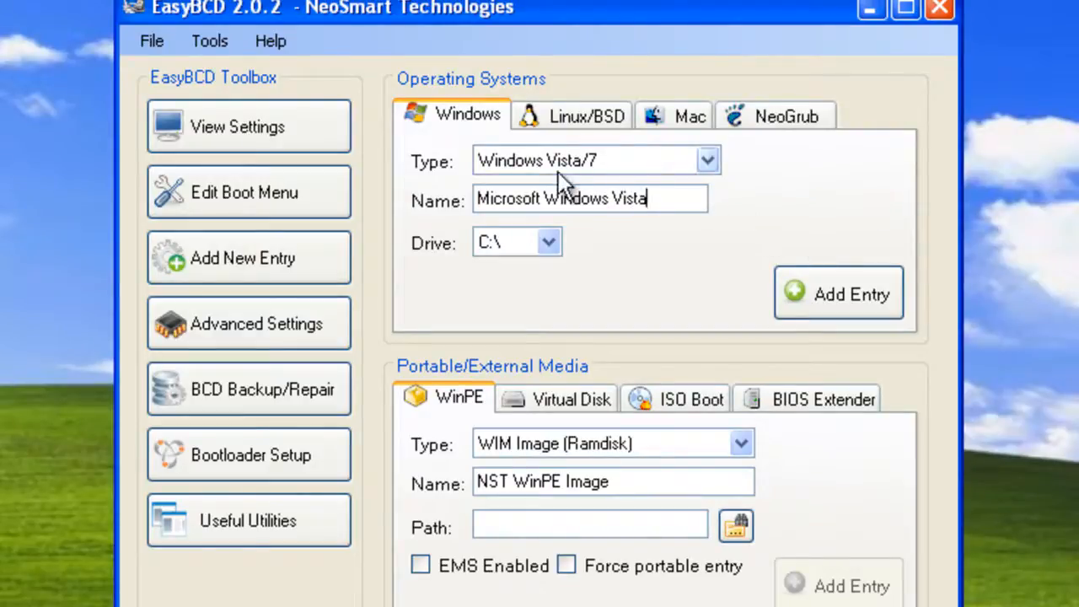
left_click(548, 243)
left_click(552, 261)
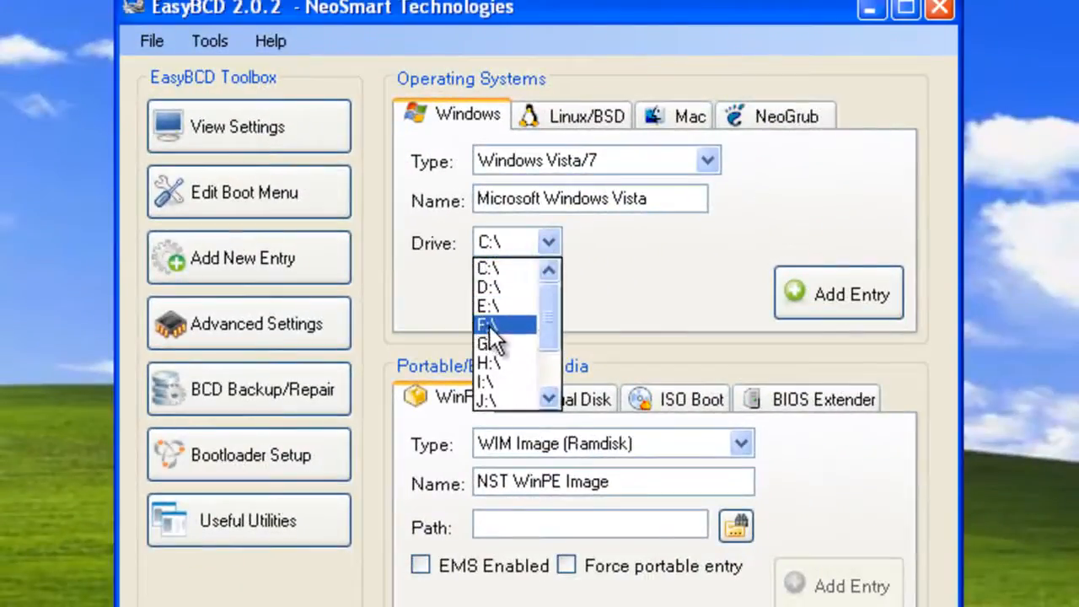
left_click(489, 327)
left_click(847, 299)
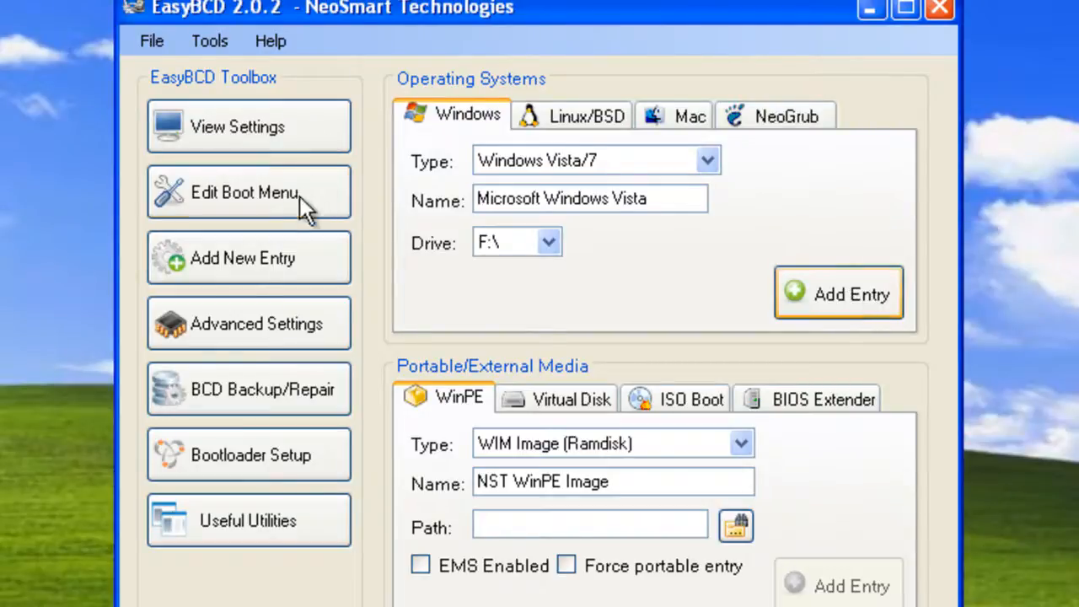
Make Microsoft Windows Vista the default entry with a 5-second timeout and save the settings
left_click(225, 192)
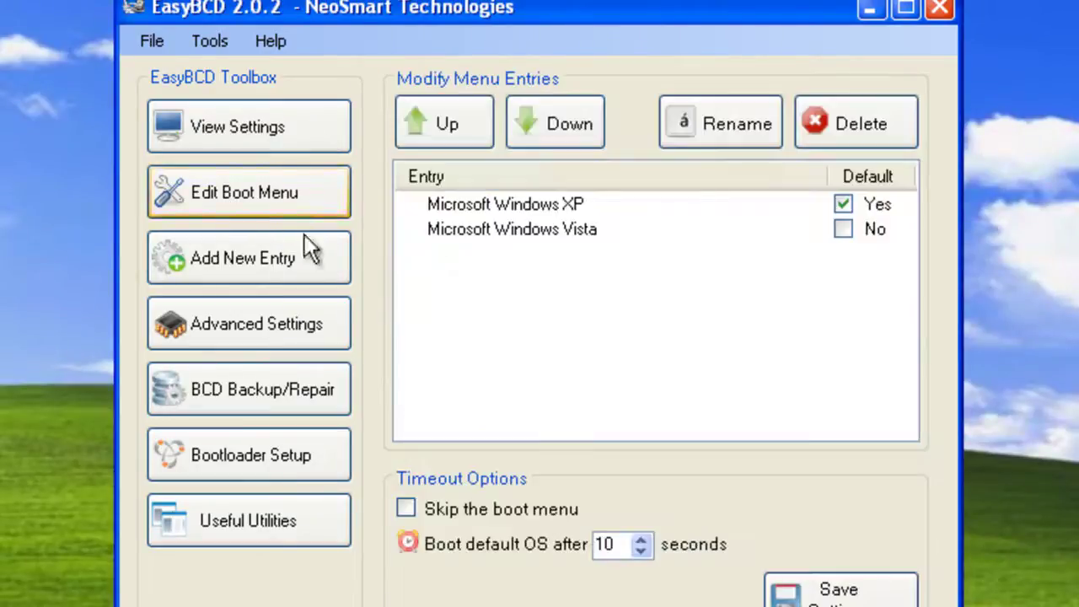
left_click(525, 229)
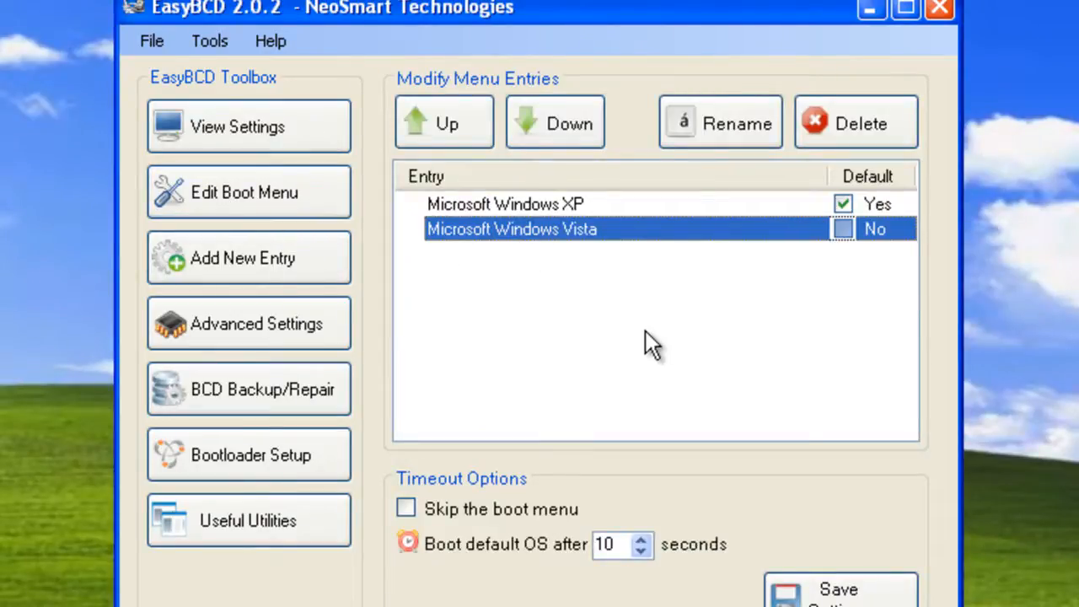
left_click(844, 227)
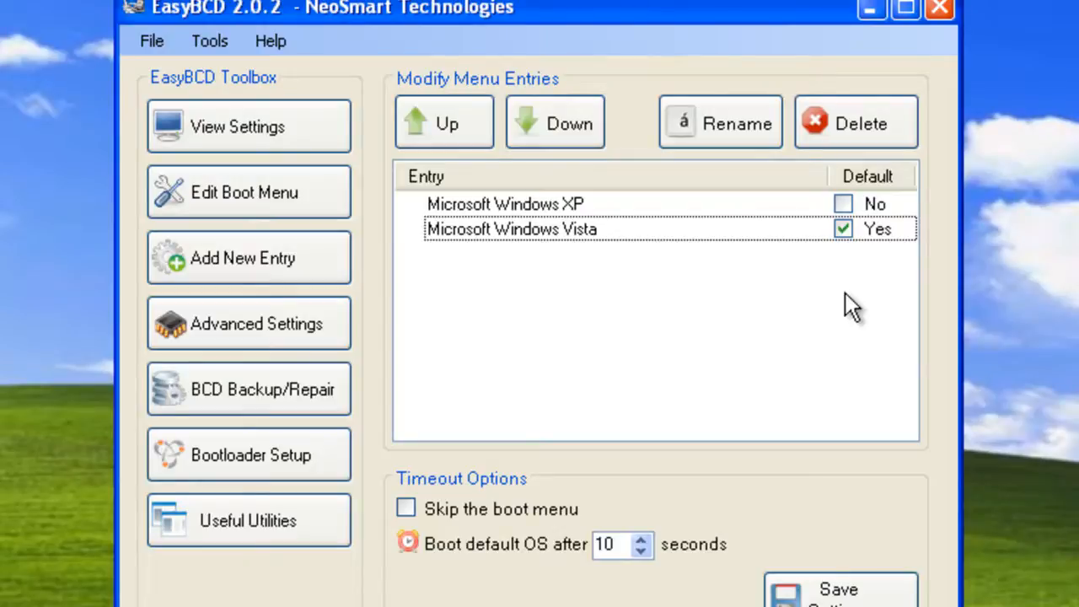
left_click(612, 543)
left_click_drag(615, 544, 592, 544)
type("5")
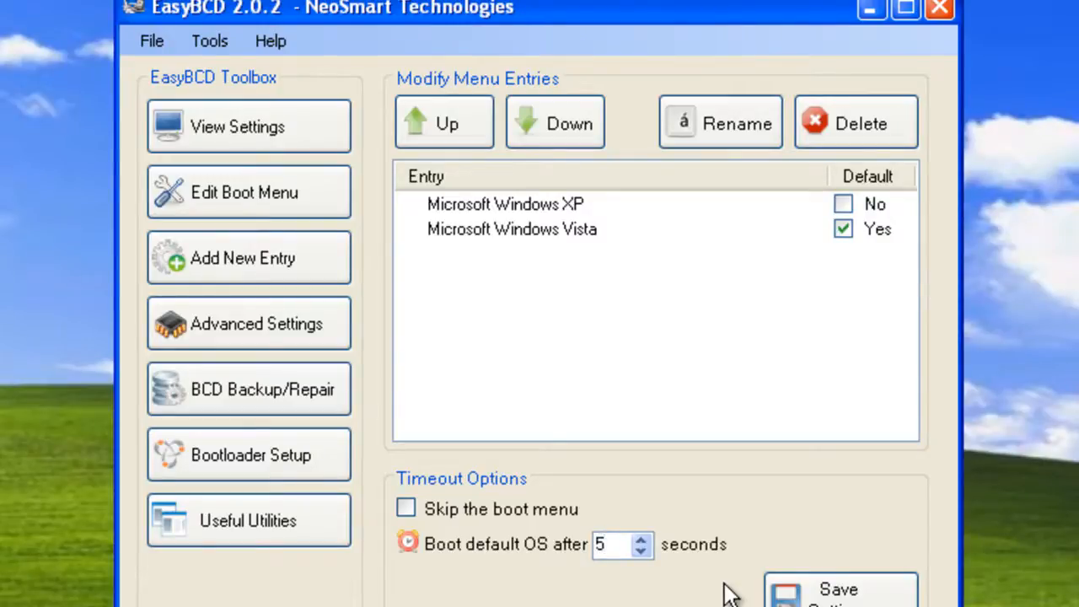
left_click(826, 590)
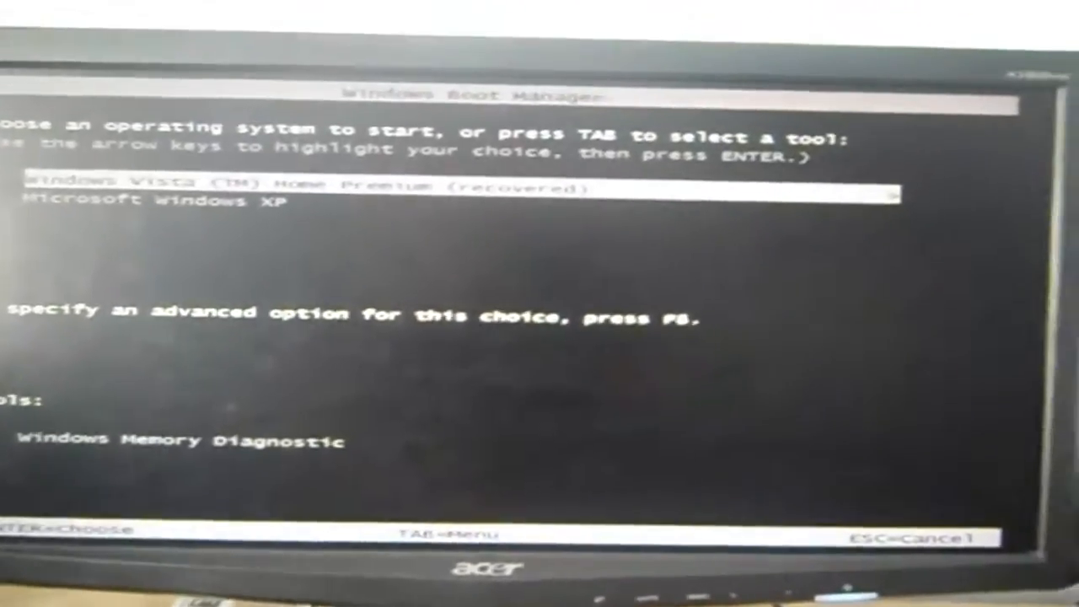
Stop the boot countdown and move the highlight between the Vista and Windows XP entries
key("Down")
key("Up")
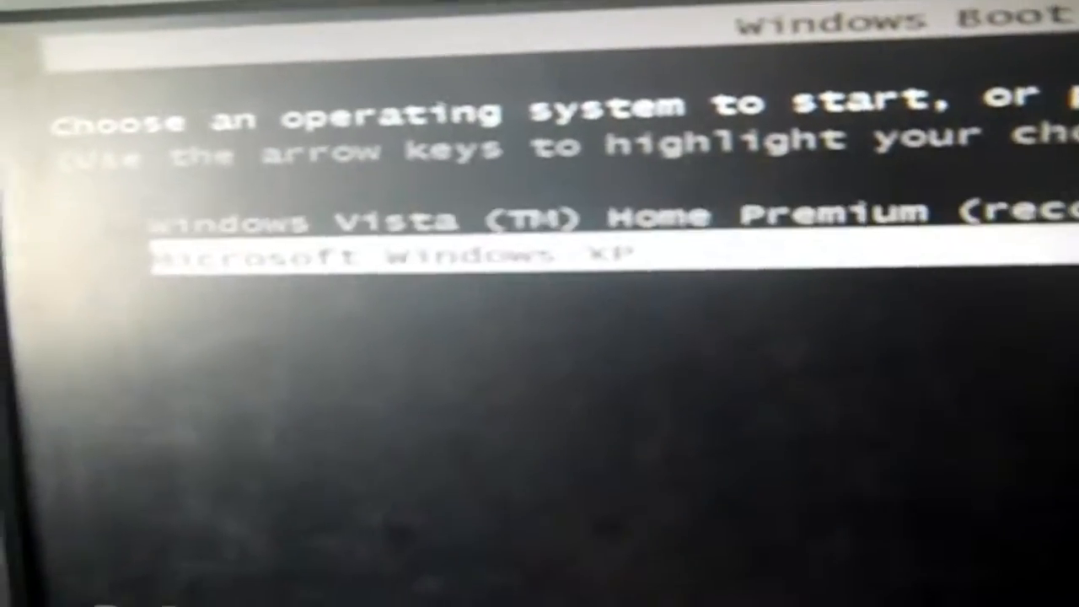
key("Up")
key("Down")
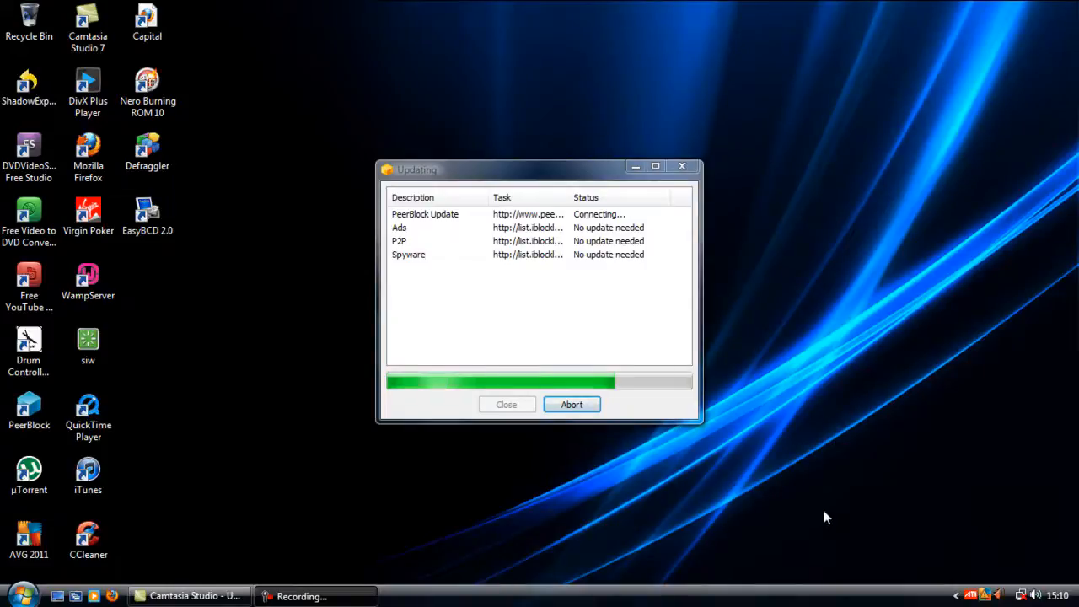
left_click(504, 404)
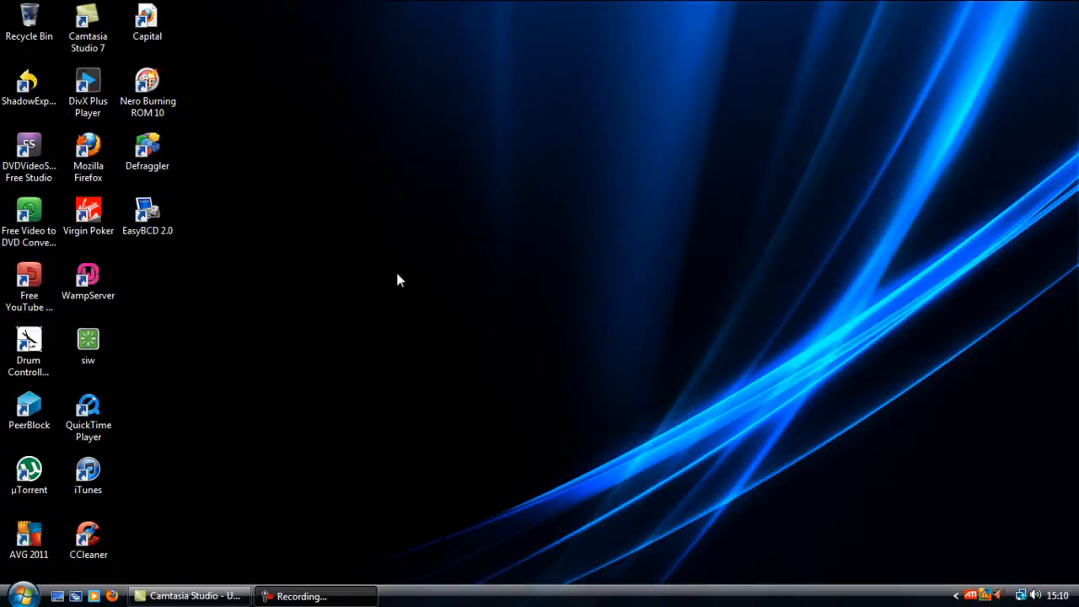
left_click_drag(292, 304, 152, 221)
left_click(208, 240)
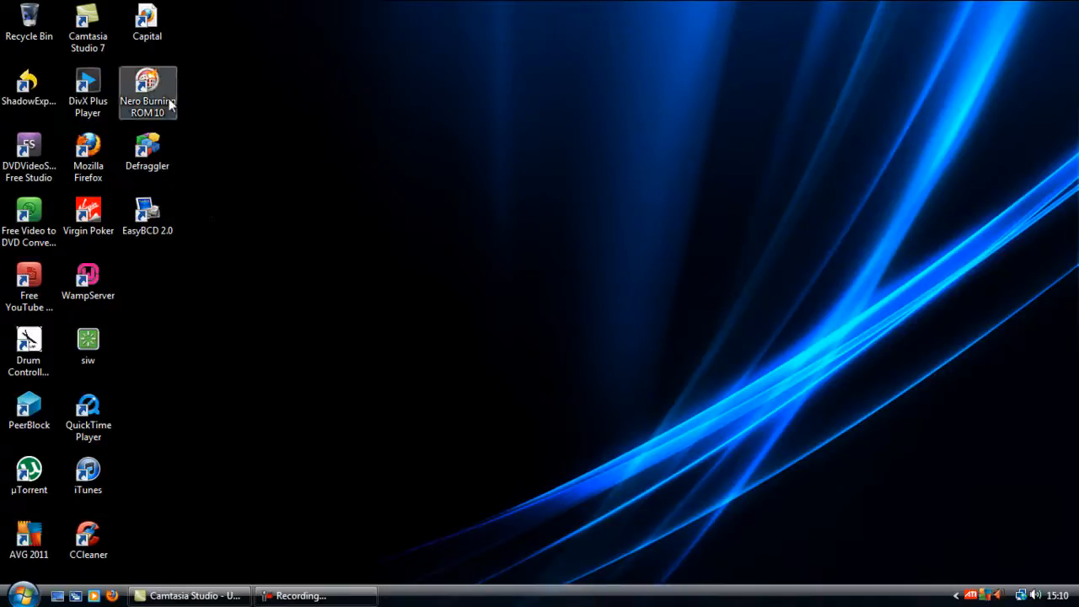
Launch EasyBCD 2.0, show the boot menu entries and select the Vista (recovered) entry
double_click(145, 217)
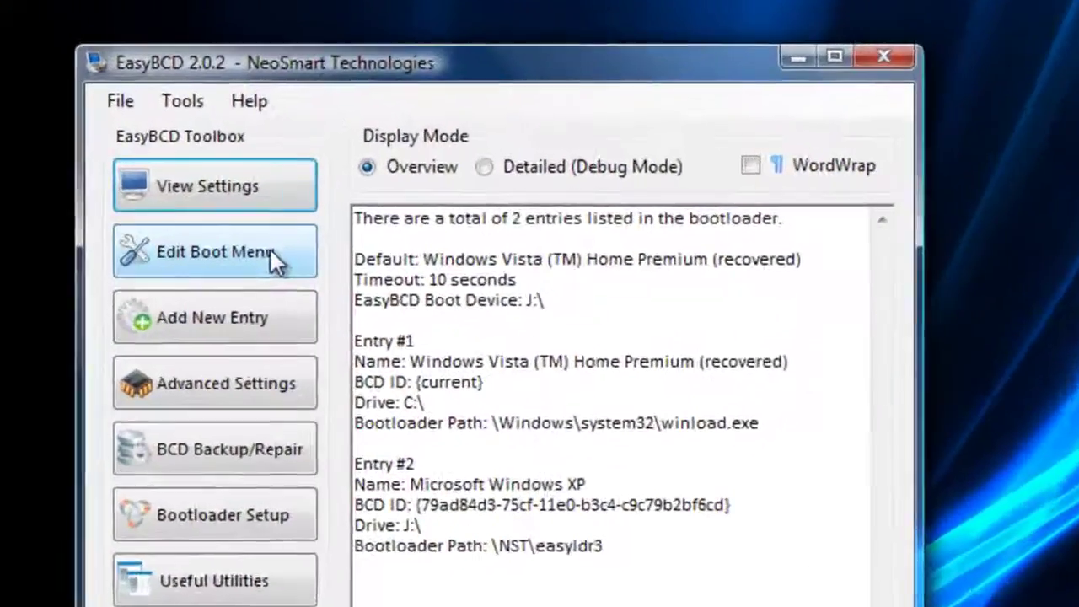
left_click(269, 253)
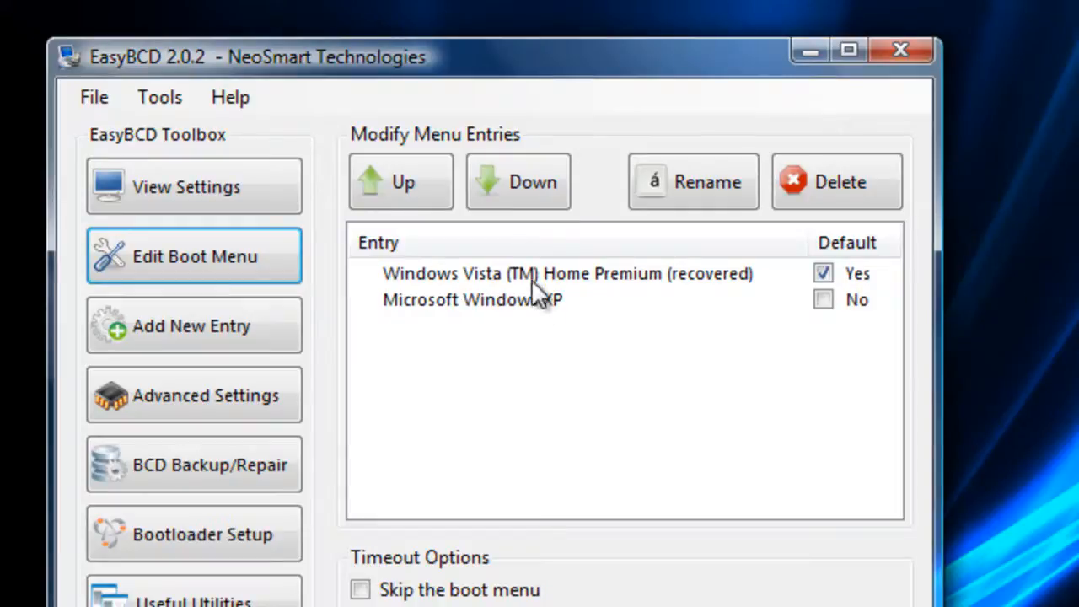
left_click(441, 272)
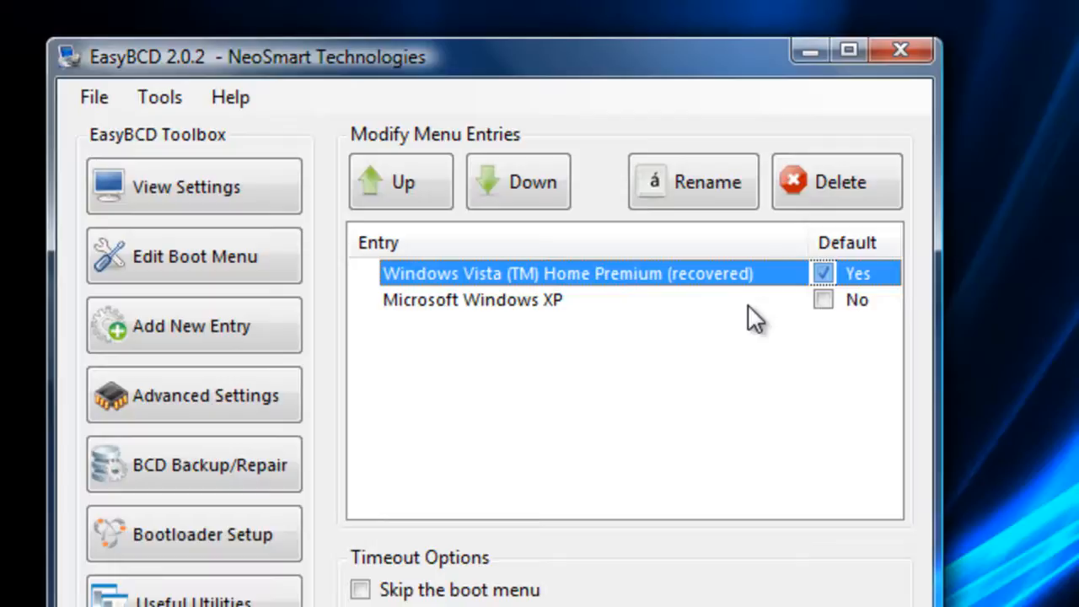
Rename the Vista (recovered) entry to Microsoft Windows Vista and confirm it
left_click(465, 302)
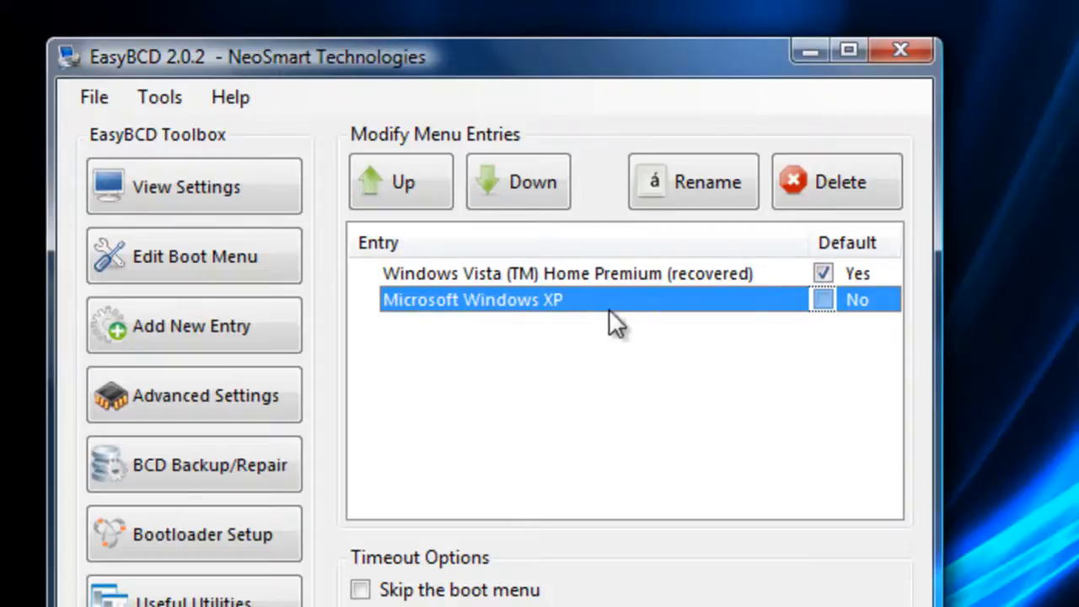
left_click(526, 278)
left_click(656, 185)
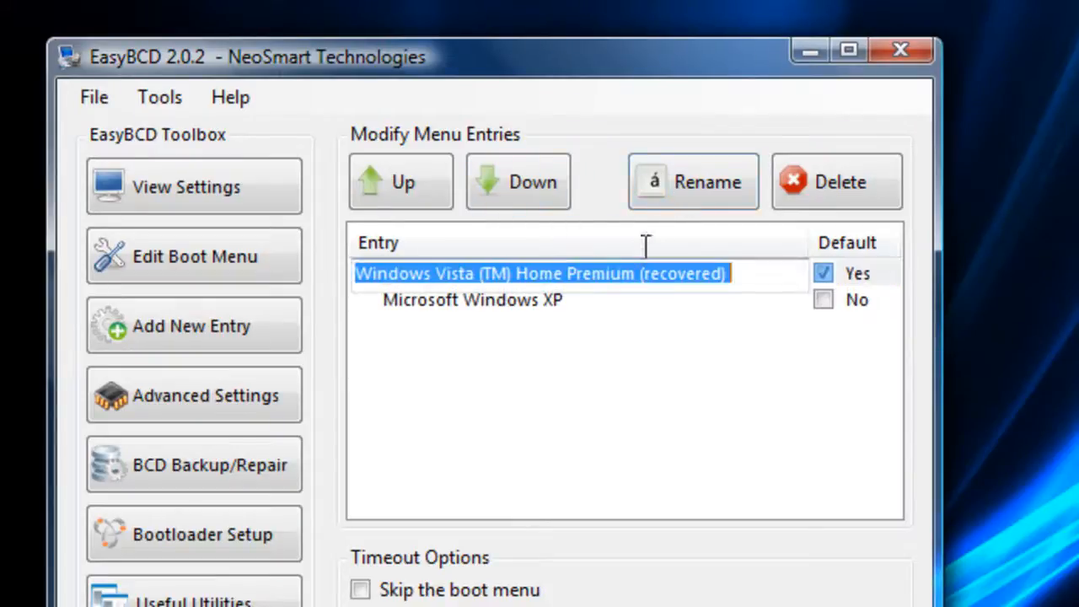
mouse_move(742, 277)
left_mouse_down()
mouse_move(437, 260)
mouse_move(305, 272)
left_mouse_up()
type("Microsoft Windows Vista")
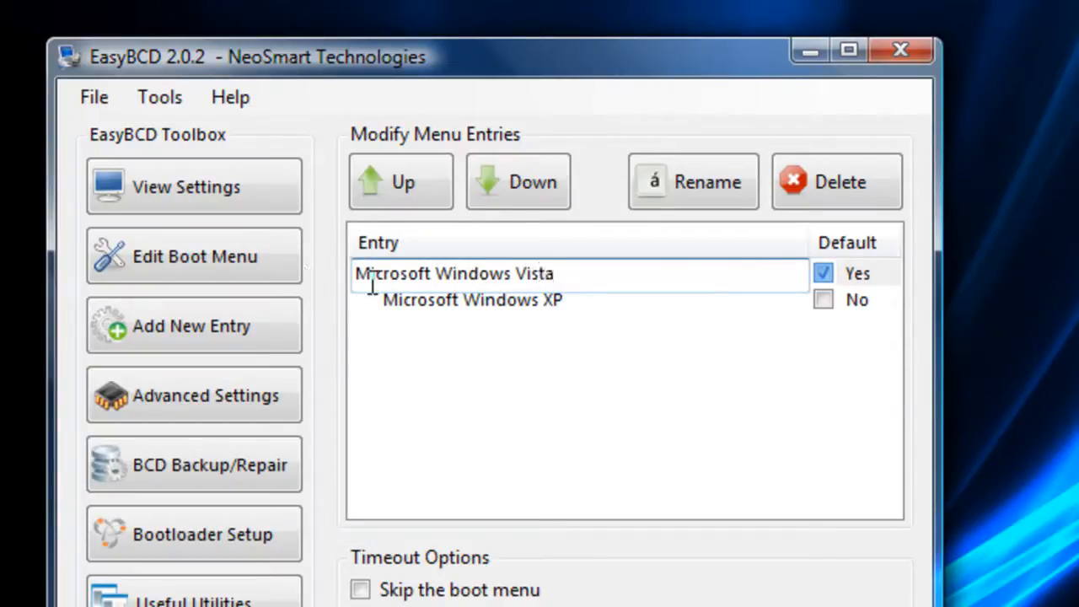
left_click(373, 282)
left_click(638, 429)
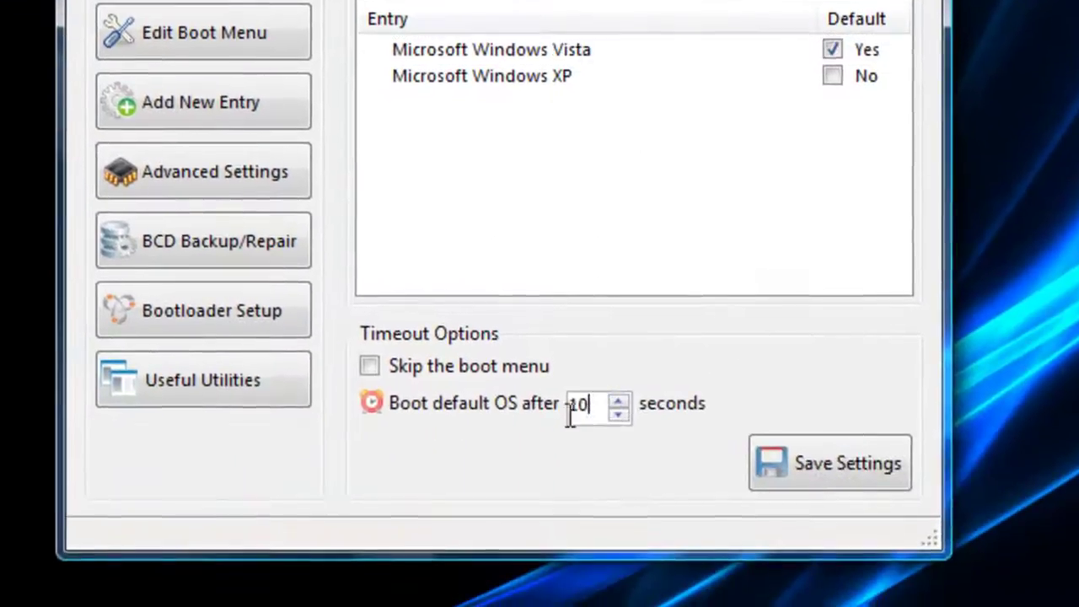
Change the boot timeout from 10 to 5 seconds and save the bootloader settings
left_click_drag(571, 413, 590, 410)
type("5")
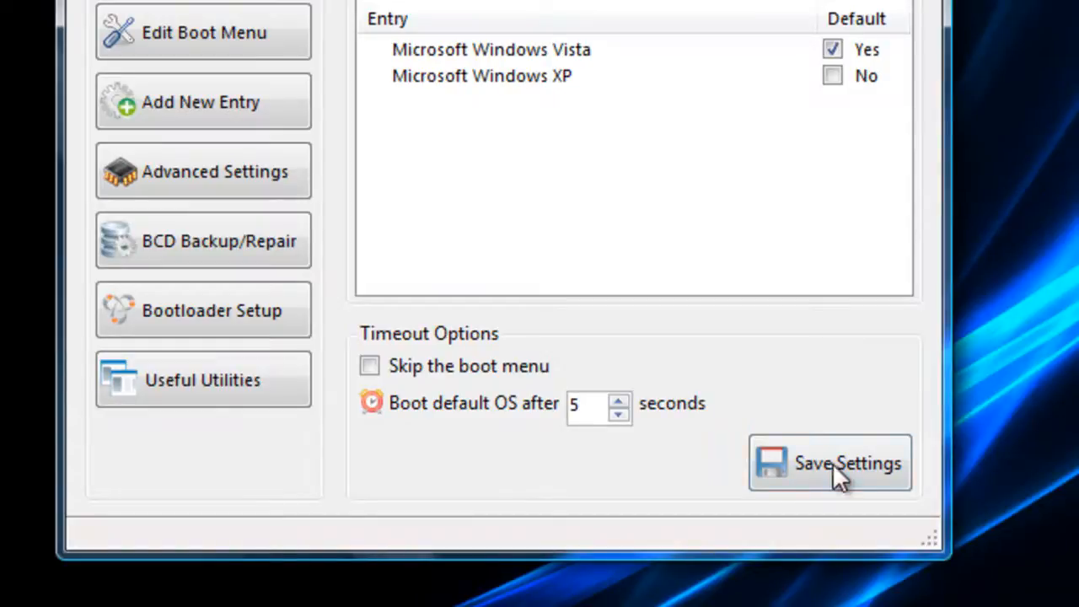
left_click(837, 466)
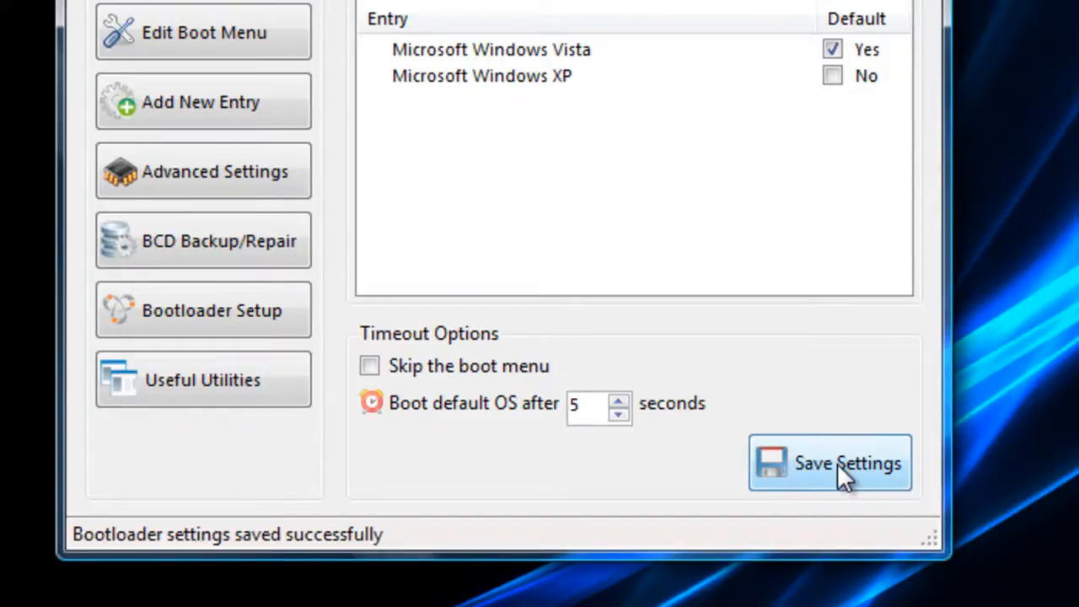